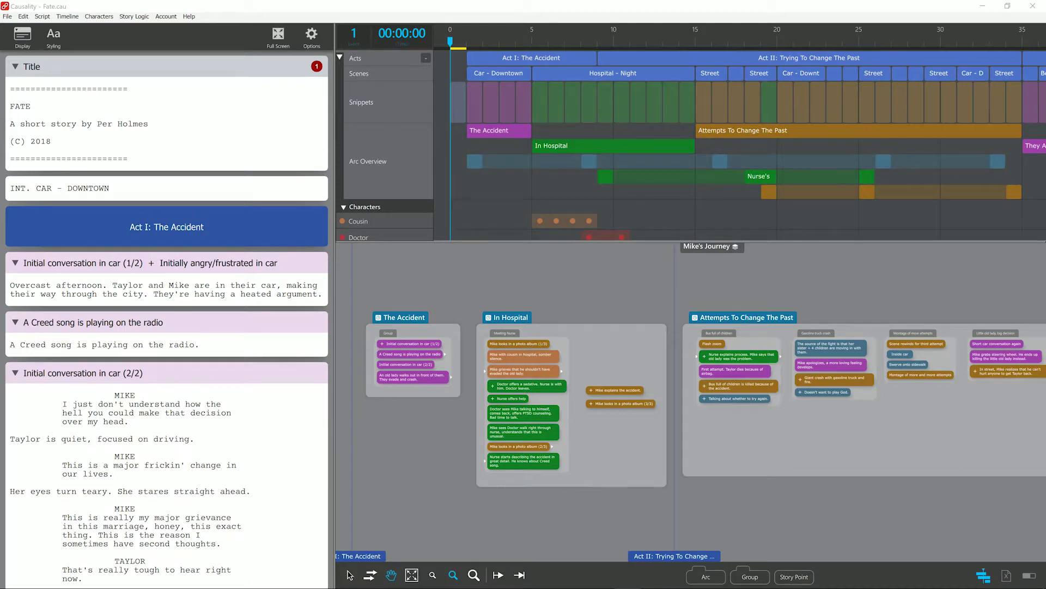
# Examine the story points in The Accident and In Hospital arcs together with their matching script snippets
pyautogui.click(613, 306)
pyautogui.click(521, 354)
pyautogui.scroll(3, 525, 355)
pyautogui.click(473, 405)
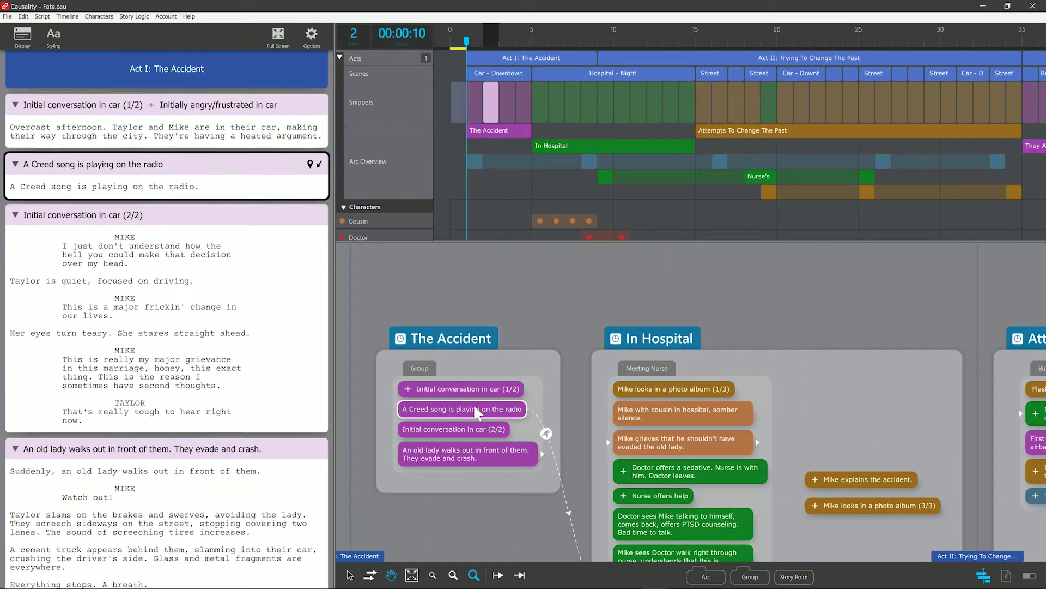
pyautogui.click(467, 429)
pyautogui.click(457, 456)
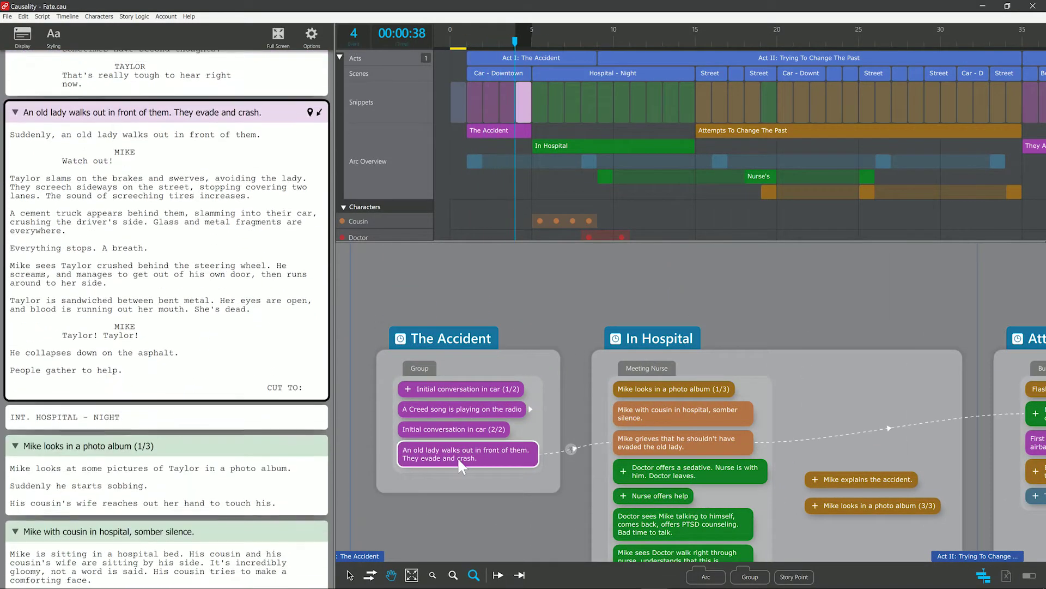
pyautogui.click(685, 388)
pyautogui.click(680, 414)
pyautogui.click(670, 446)
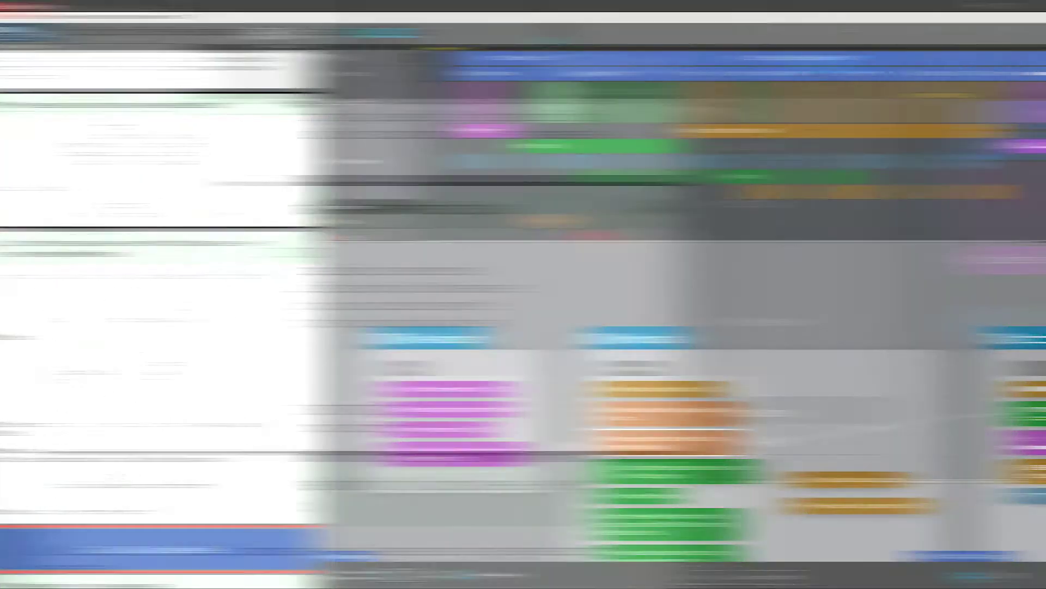
# Import the Final Draft file Fate Sync Temp.fdx without auto-creating preliminary Story Logic
pyautogui.click(7, 16)
pyautogui.moveTo(46, 61)
pyautogui.click(238, 142)
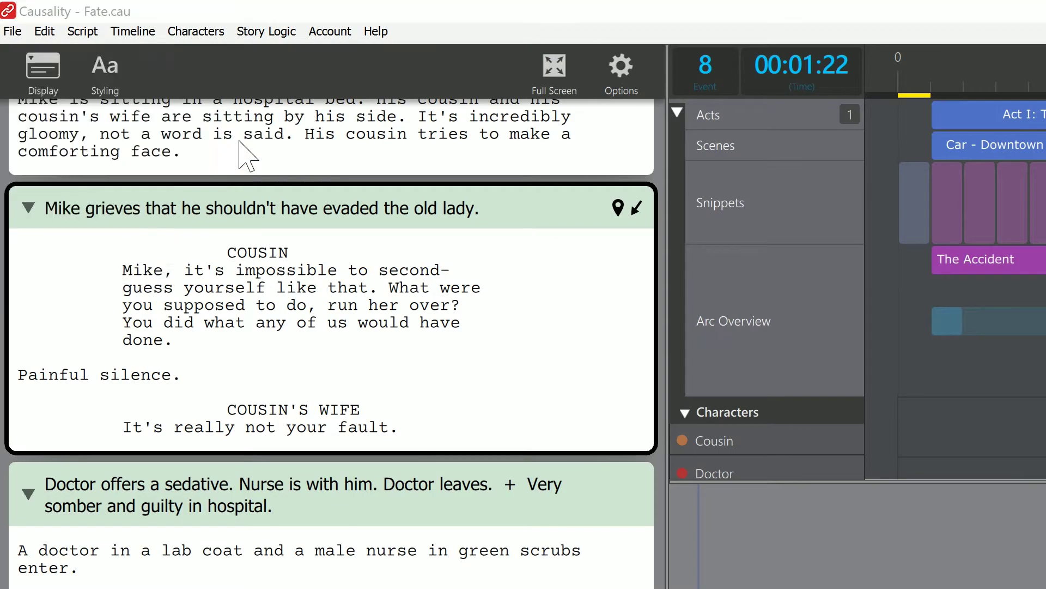
pyautogui.click(270, 195)
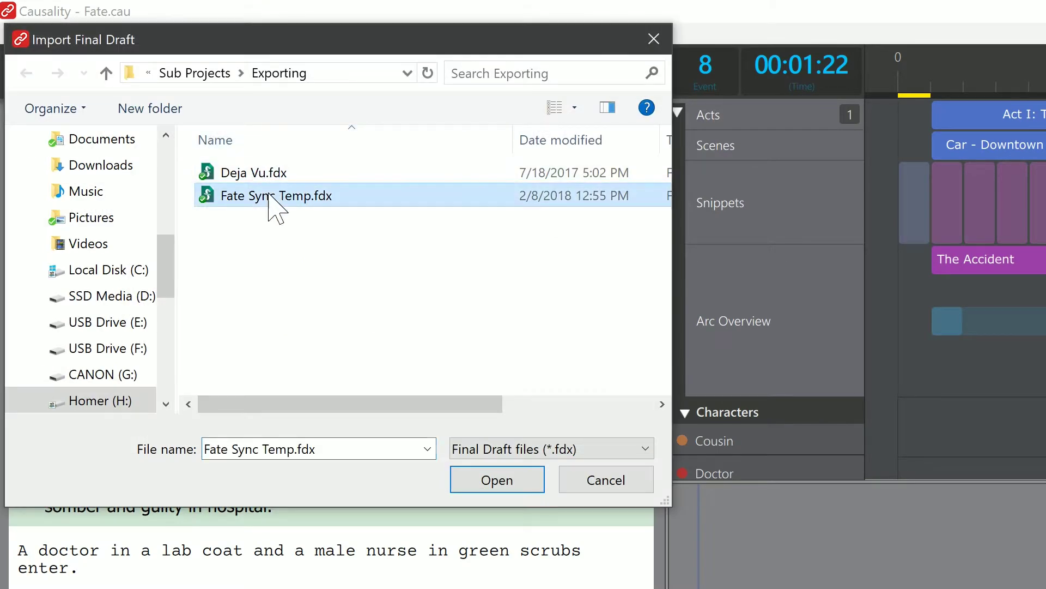
pyautogui.click(497, 480)
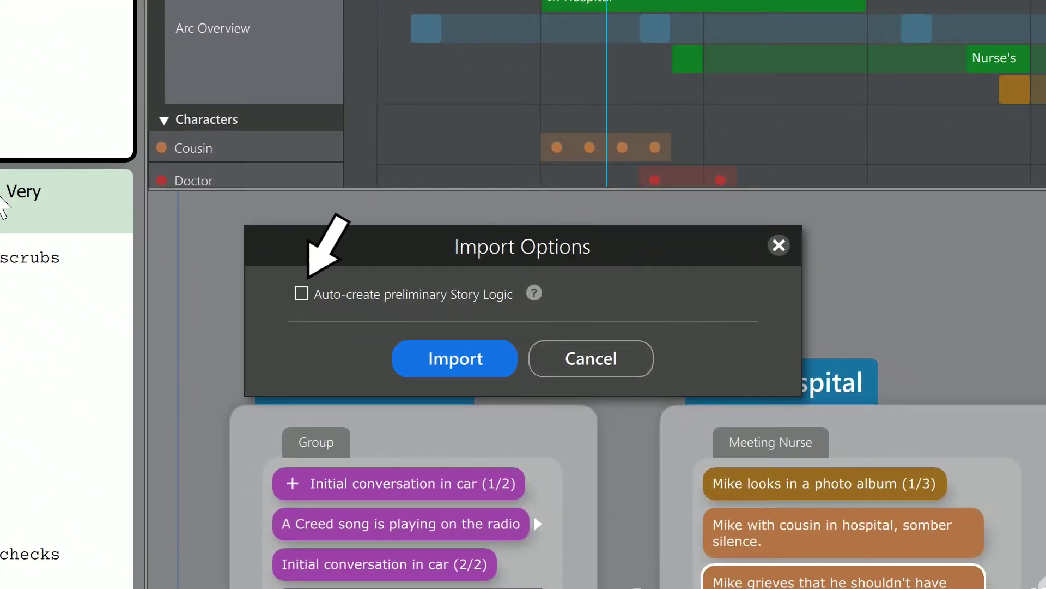
pyautogui.click(499, 360)
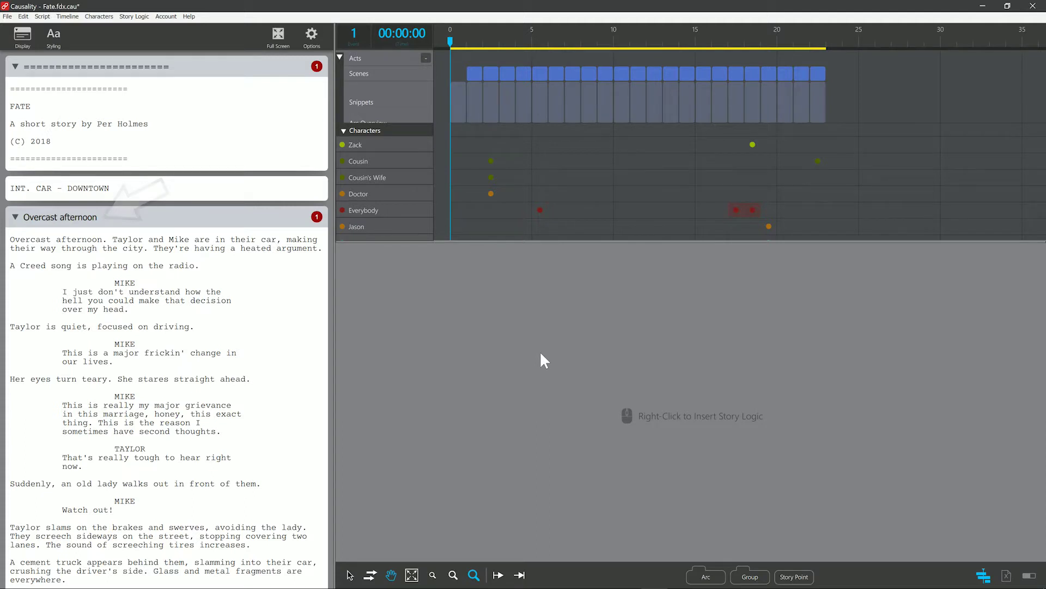
# Rename the "Overcast afternoon" snippet as "Overcast afternoon, driving through the city."
pyautogui.doubleClick(86, 218)
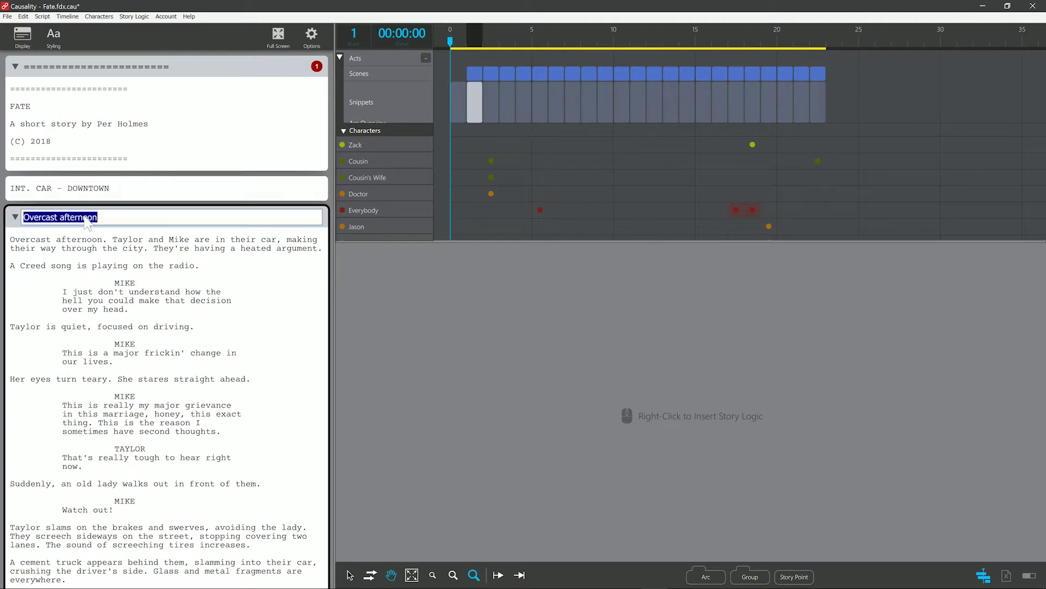
pyautogui.click(114, 218)
pyautogui.write(', driving through the city.')
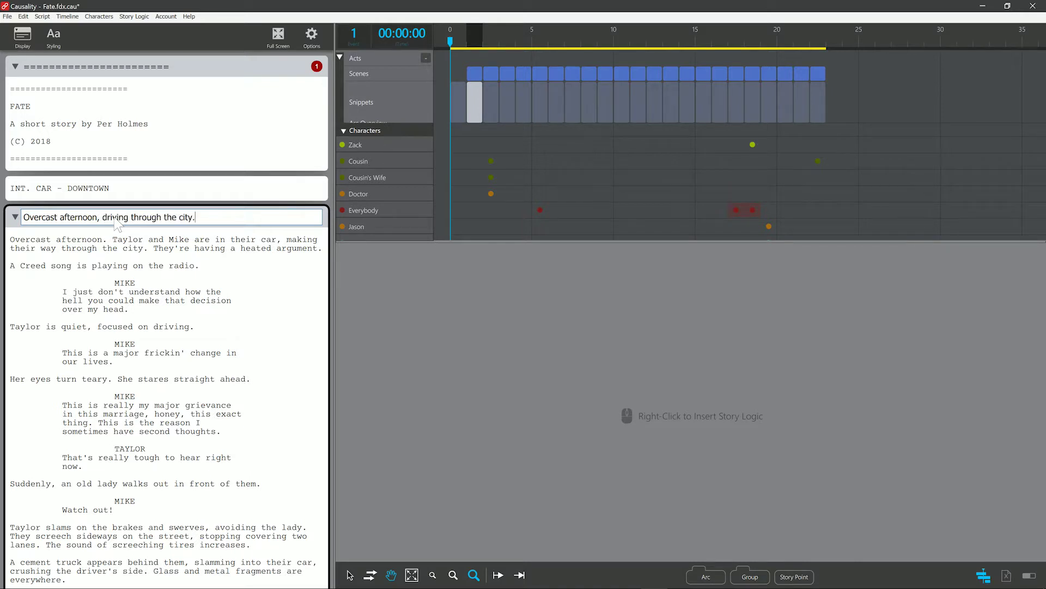
pyautogui.press('Return')
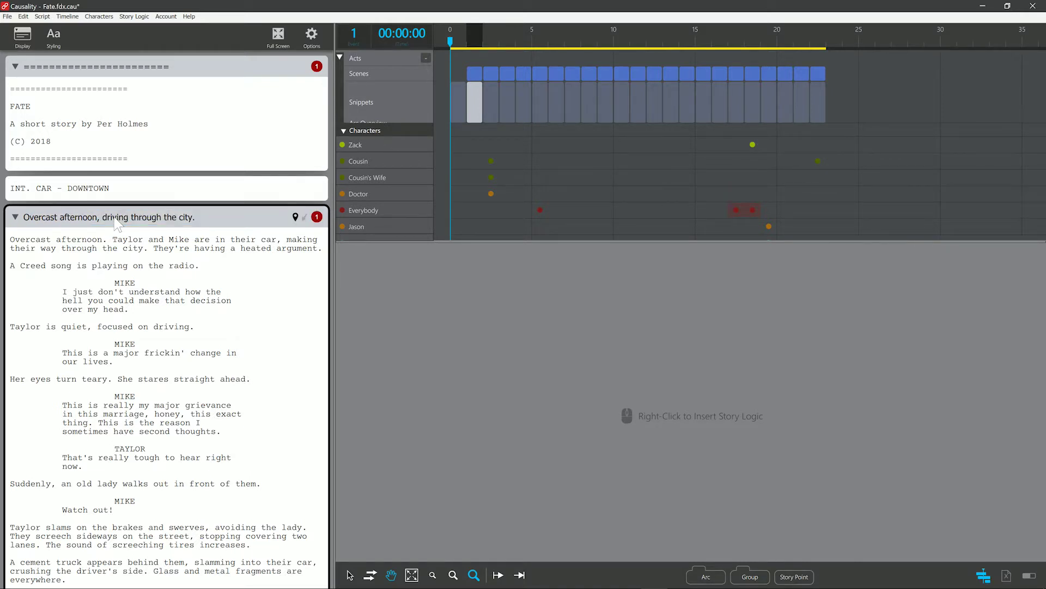
# Split the first car snippet after Taylor's line "That's really tough to hear right now."
pyautogui.click(169, 376)
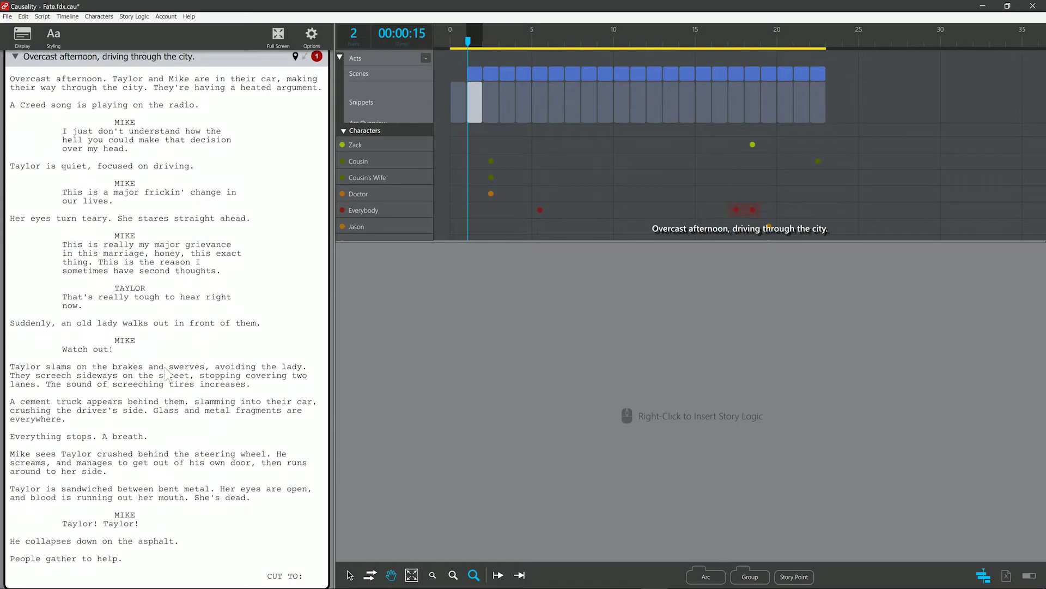
pyautogui.scroll(-3, 166, 375)
pyautogui.click(90, 167)
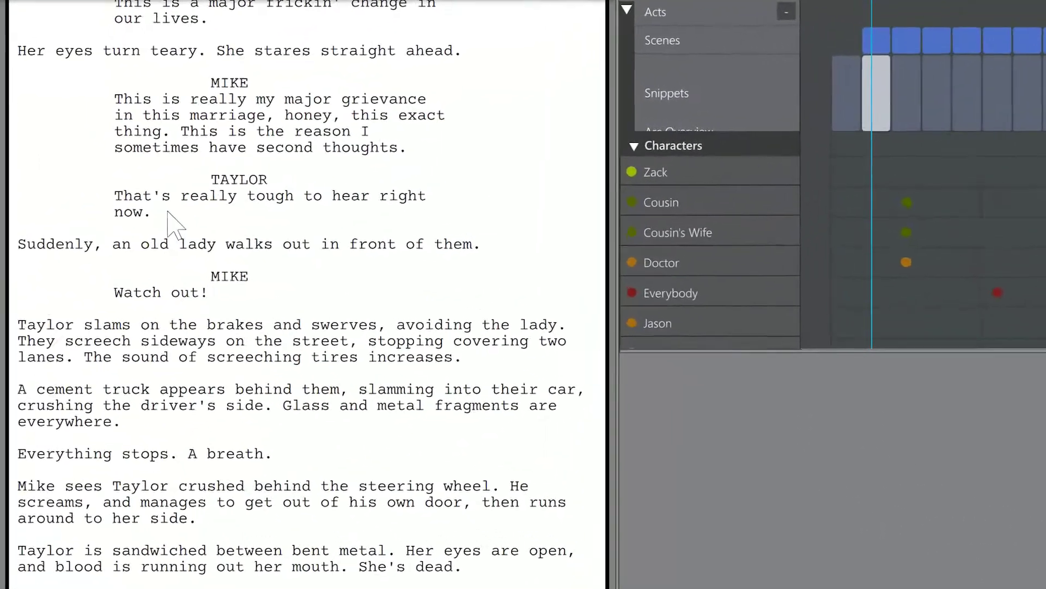
pyautogui.rightClick(167, 212)
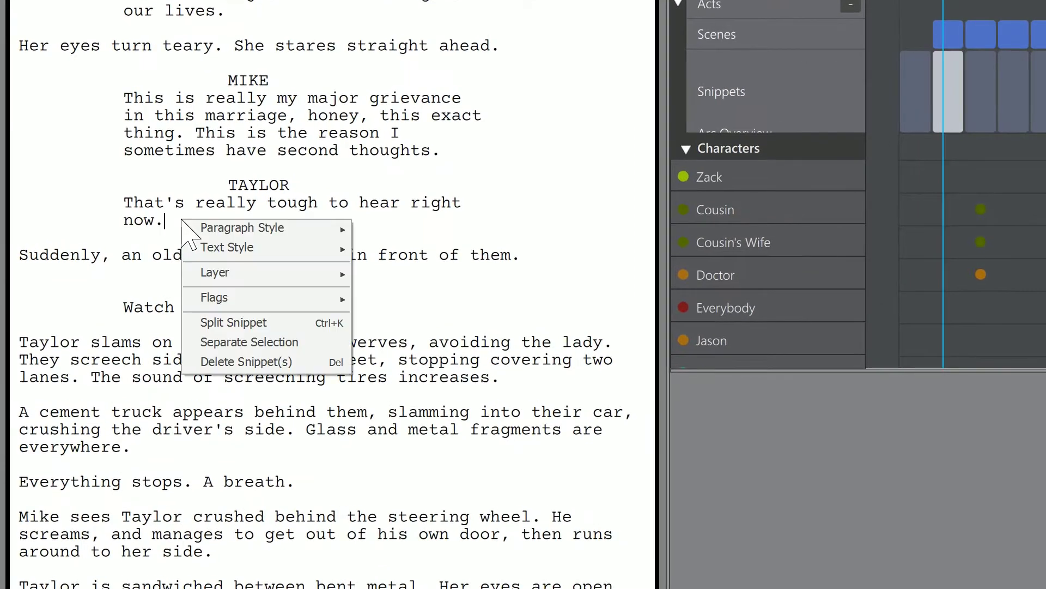
pyautogui.click(298, 324)
# Title the new untitled snippet that starts with the old lady "The accident happens"
pyautogui.click(144, 290)
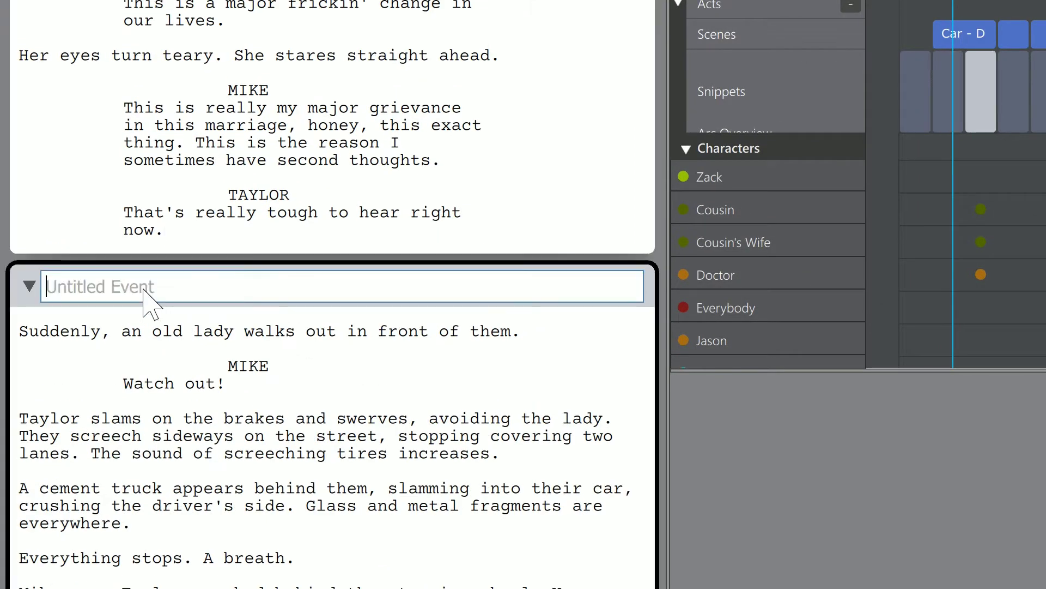
pyautogui.write('The')
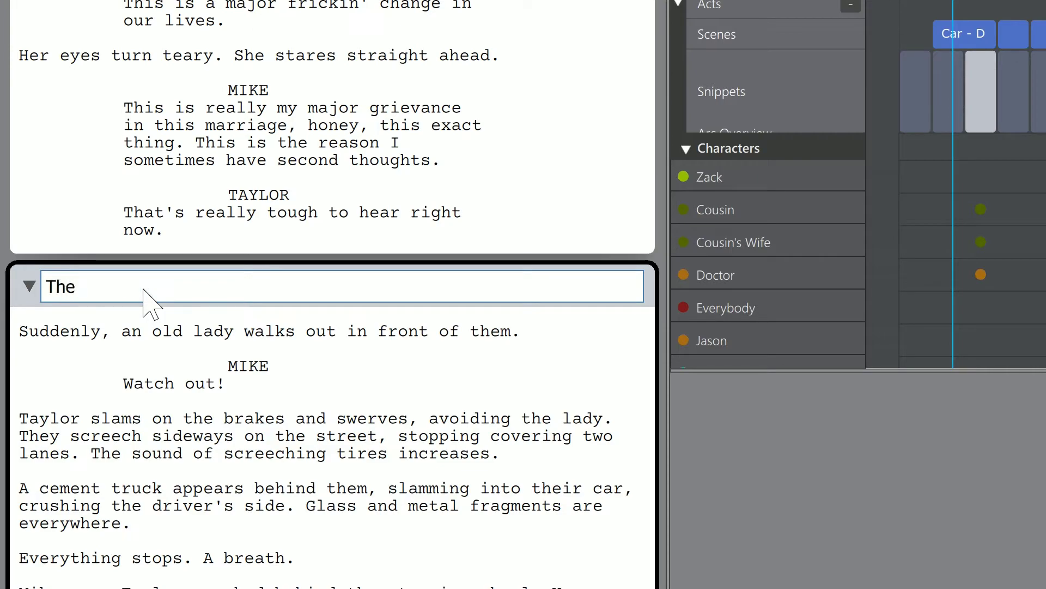
pyautogui.write(' accident happens')
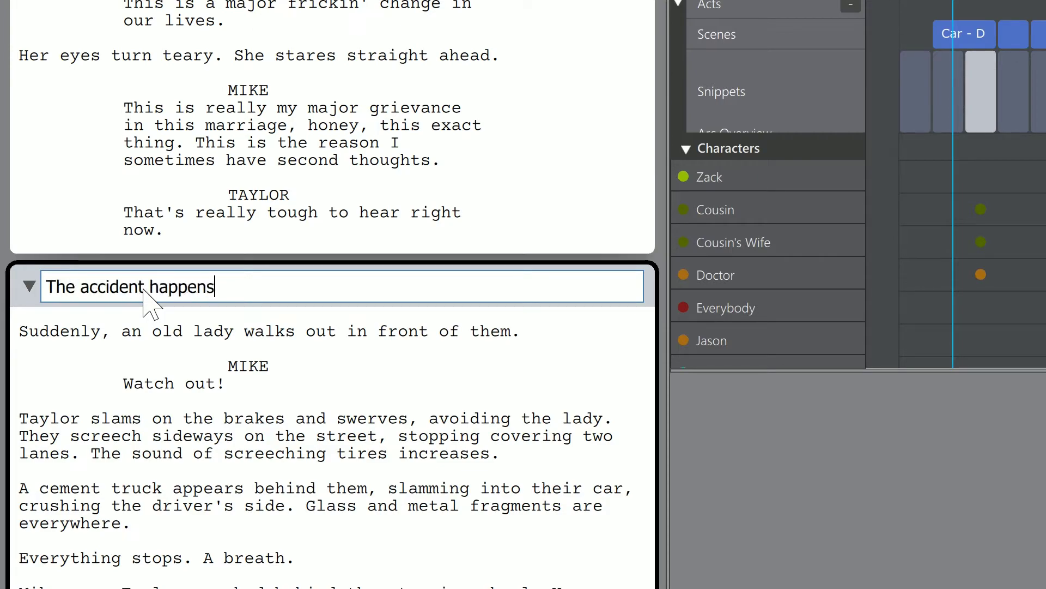
pyautogui.press('Return')
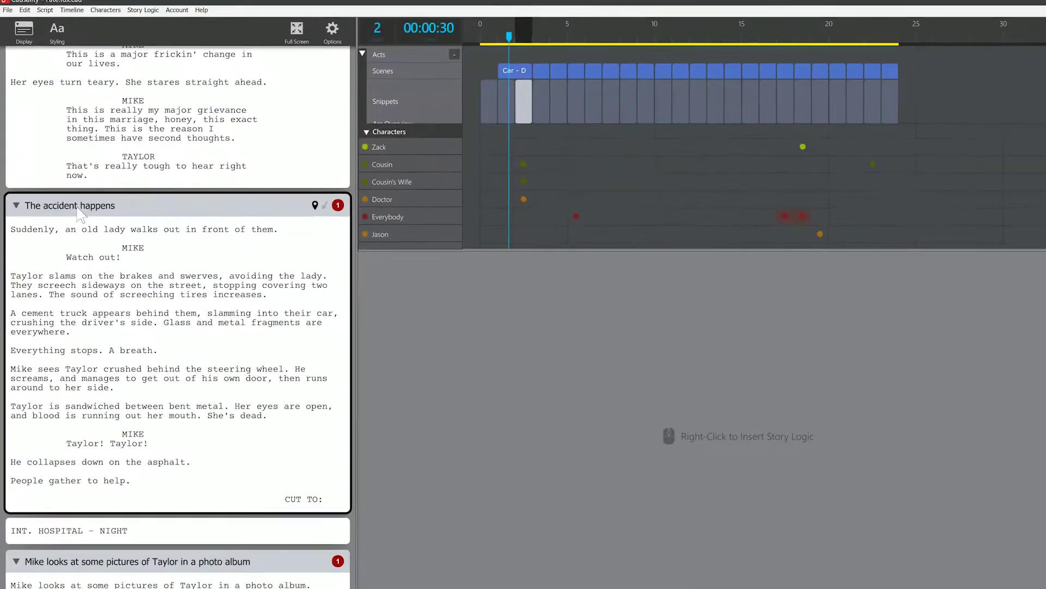
# Split "The accident happens" after "then runs around to her side." and title the new snippet "Taylor is dead"
pyautogui.click(111, 376)
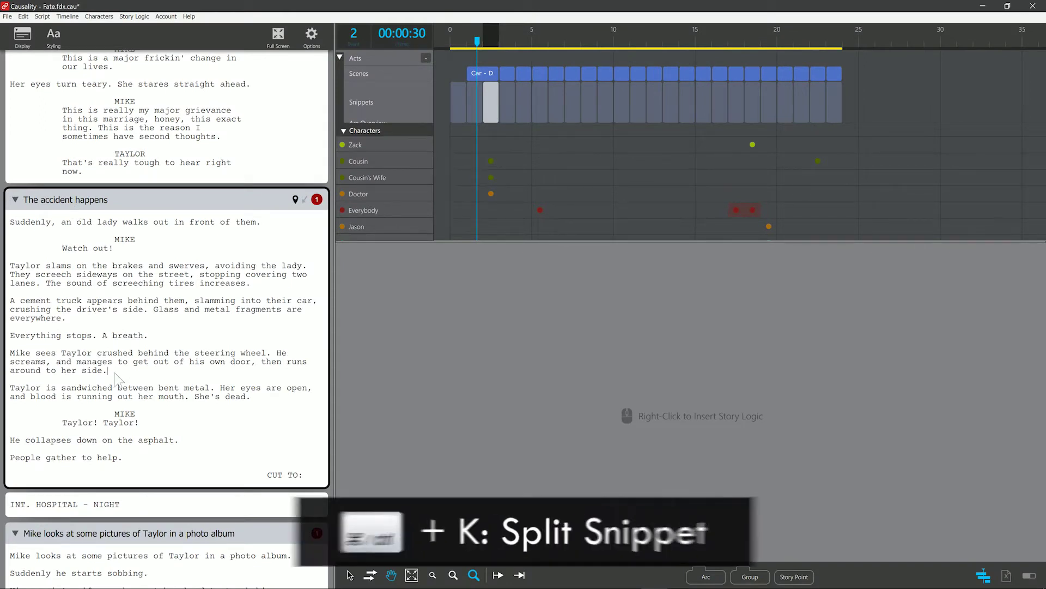
pyautogui.hotkey('ctrl', 'k')
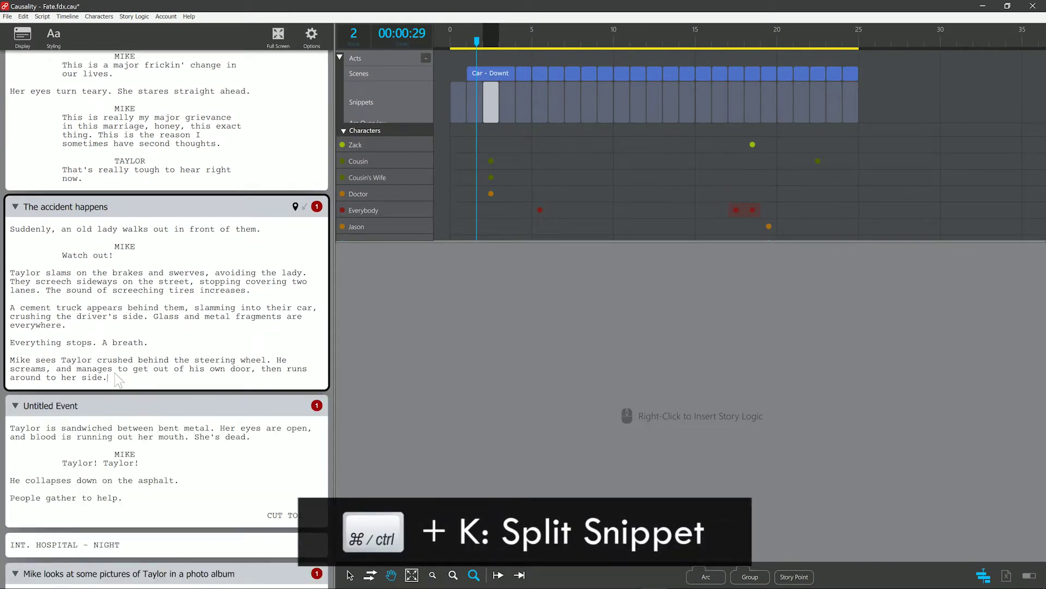
pyautogui.doubleClick(67, 406)
pyautogui.write('Taylor is dead')
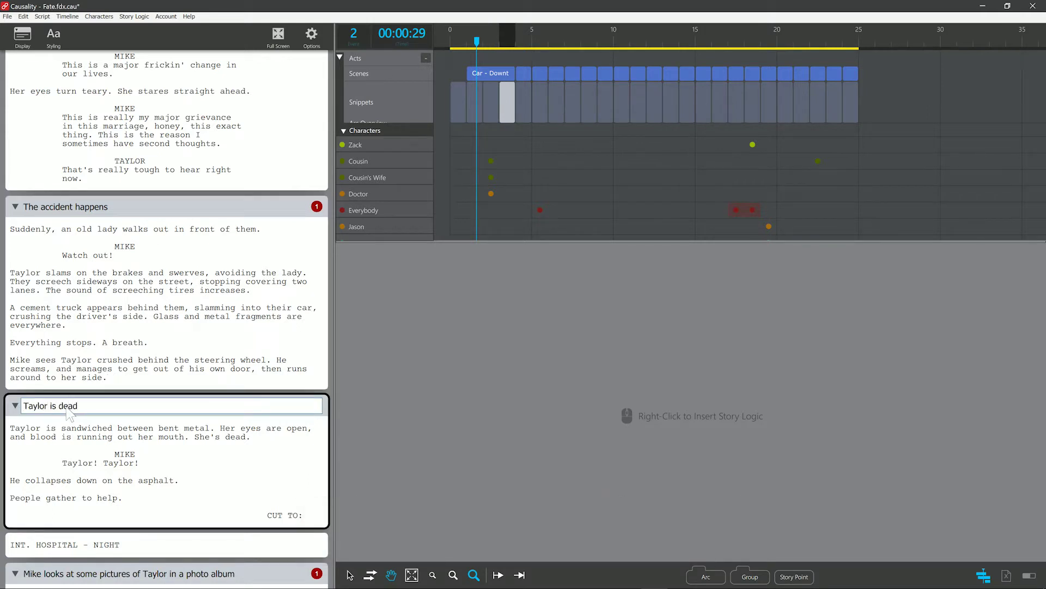
pyautogui.press('Return')
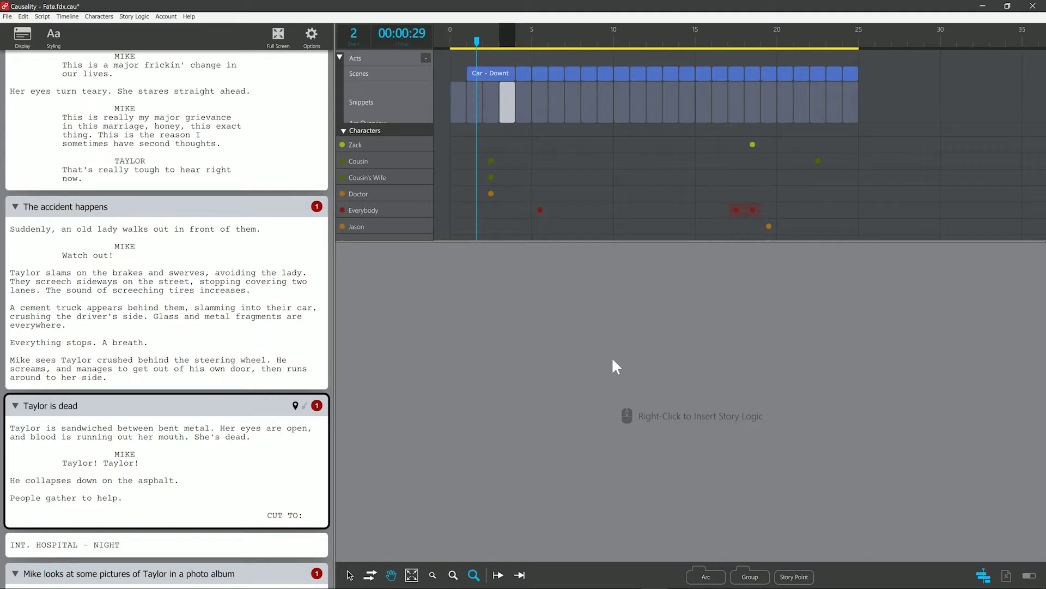
# Enlarge the story logic area, add an arc named Main Story, and stretch it across most of the canvas
pyautogui.moveTo(512, 242); pyautogui.dragTo(513, 111)
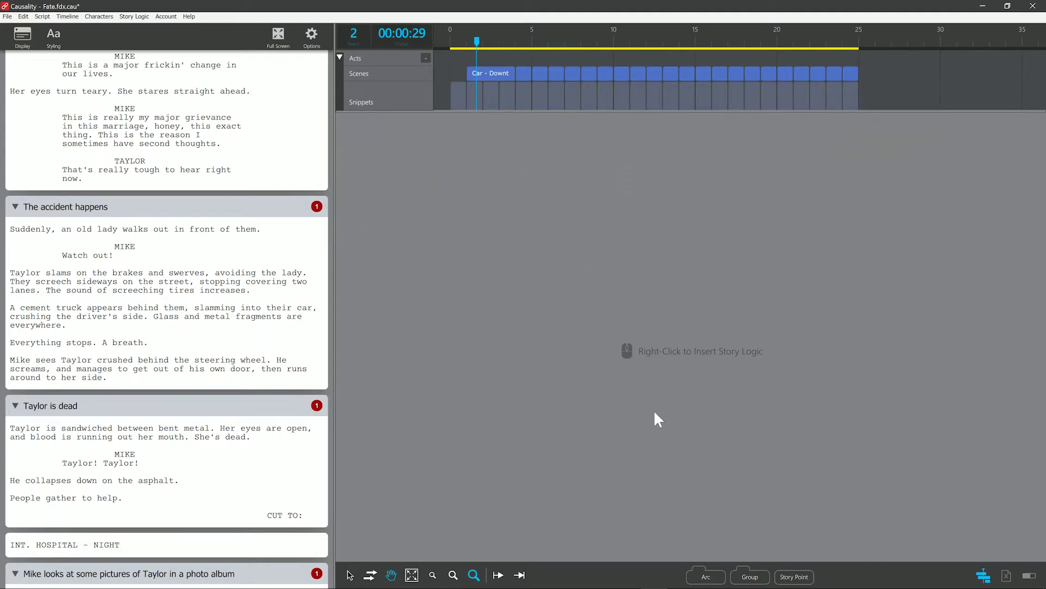
pyautogui.moveTo(706, 576); pyautogui.dragTo(468, 319)
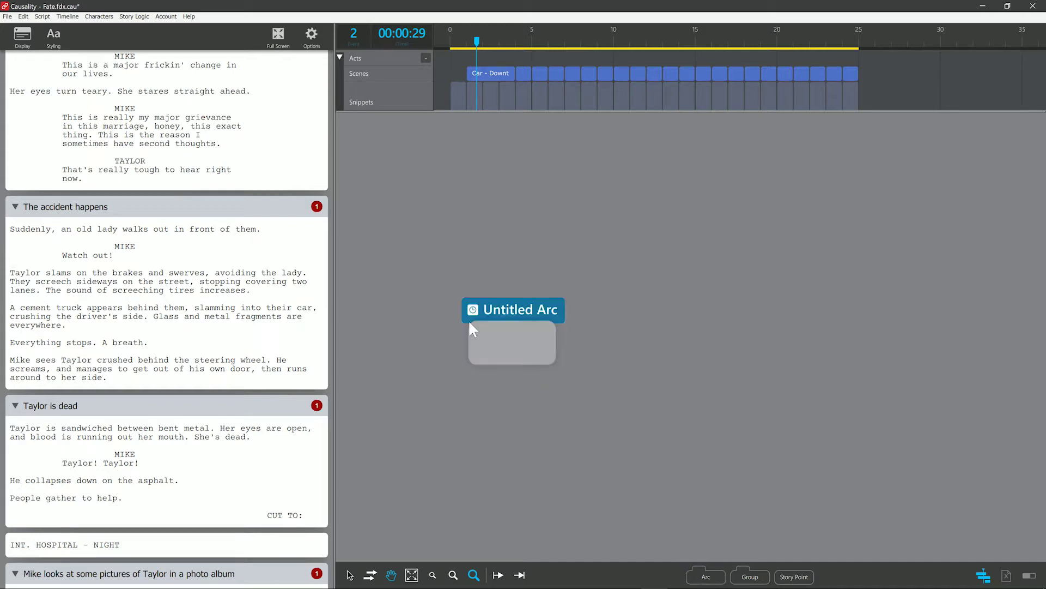
pyautogui.doubleClick(512, 319)
pyautogui.write('Main Story')
pyautogui.press('Return')
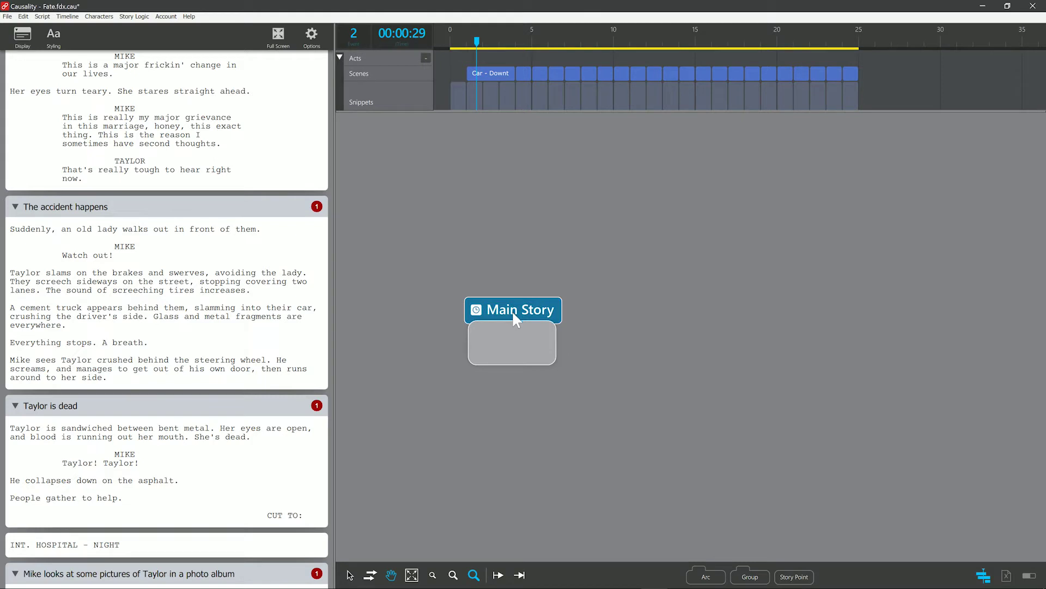
pyautogui.moveTo(553, 362); pyautogui.dragTo(984, 383)
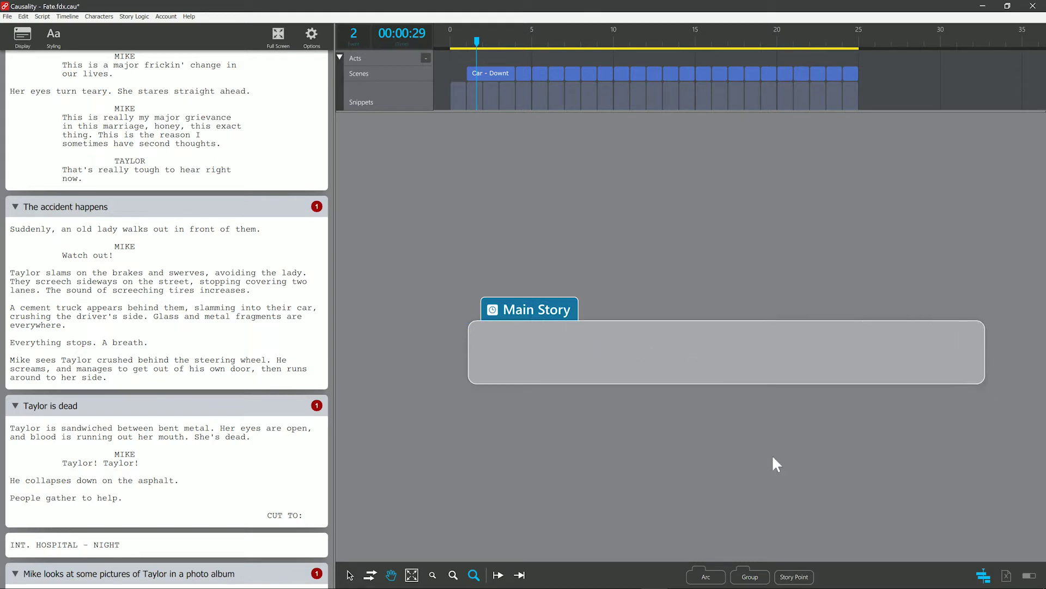
# Add an arc named "Mike's Journey" above Main Story and enlarge it to Main Story's width
pyautogui.moveTo(706, 576); pyautogui.dragTo(515, 269)
pyautogui.moveTo(482, 234); pyautogui.dragTo(471, 235)
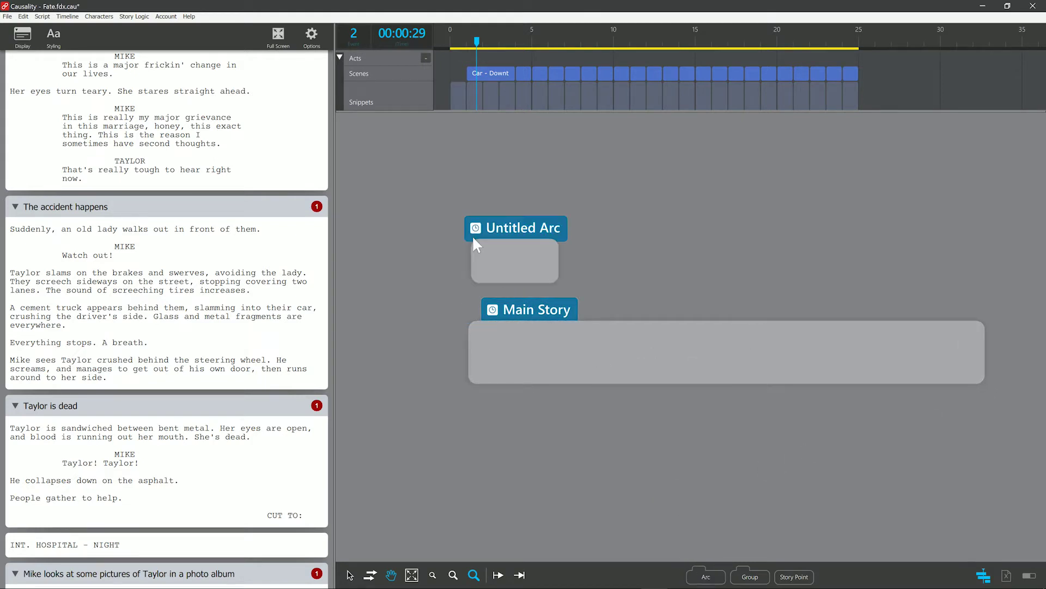
pyautogui.doubleClick(513, 225)
pyautogui.write("Mike's Journey")
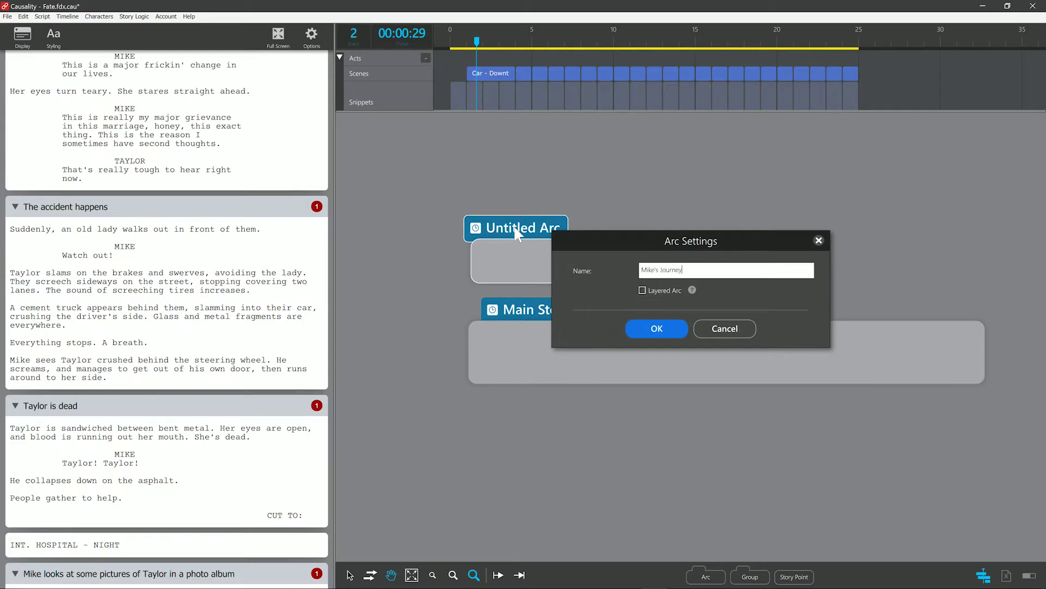
pyautogui.press('Return')
pyautogui.moveTo(554, 239); pyautogui.dragTo(983, 207)
# Add an arc named Miscellaneous below Main Story and widen it to match the other arcs
pyautogui.moveTo(706, 576); pyautogui.dragTo(552, 473)
pyautogui.moveTo(489, 425); pyautogui.dragTo(511, 419)
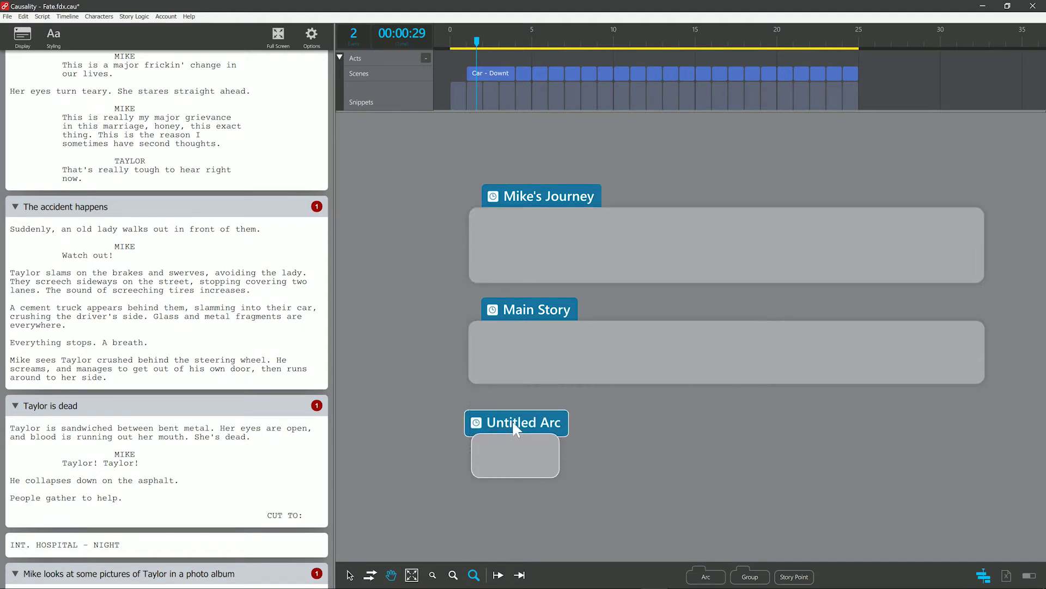
pyautogui.doubleClick(512, 419)
pyautogui.write('Miscellaneous')
pyautogui.press('Return')
pyautogui.moveTo(558, 476); pyautogui.dragTo(986, 502)
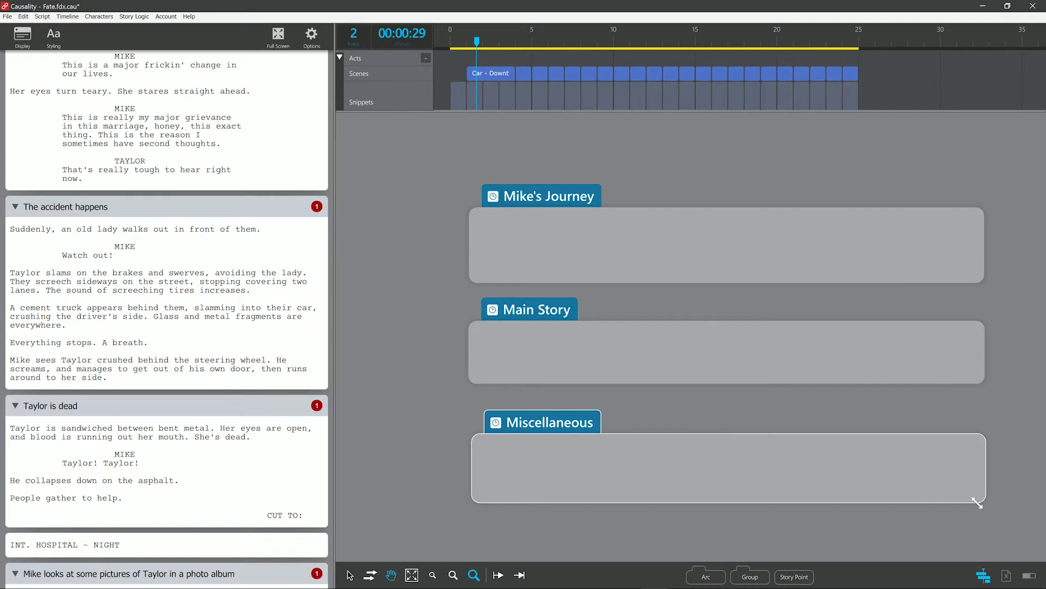
# Place the "Overcast afternoon, driving through the city." and "The accident happens" snippets in the Main Story arc, one below the other, extending the arc downward
pyautogui.scroll(3, 285, 332)
pyautogui.scroll(2, 181, 309)
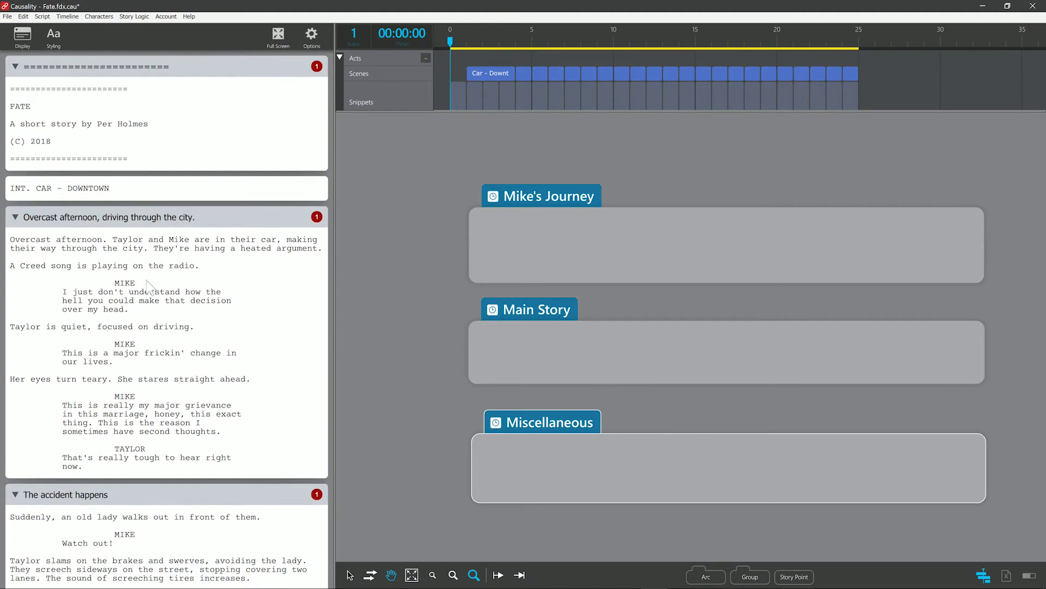
pyautogui.moveTo(125, 219); pyautogui.dragTo(516, 359)
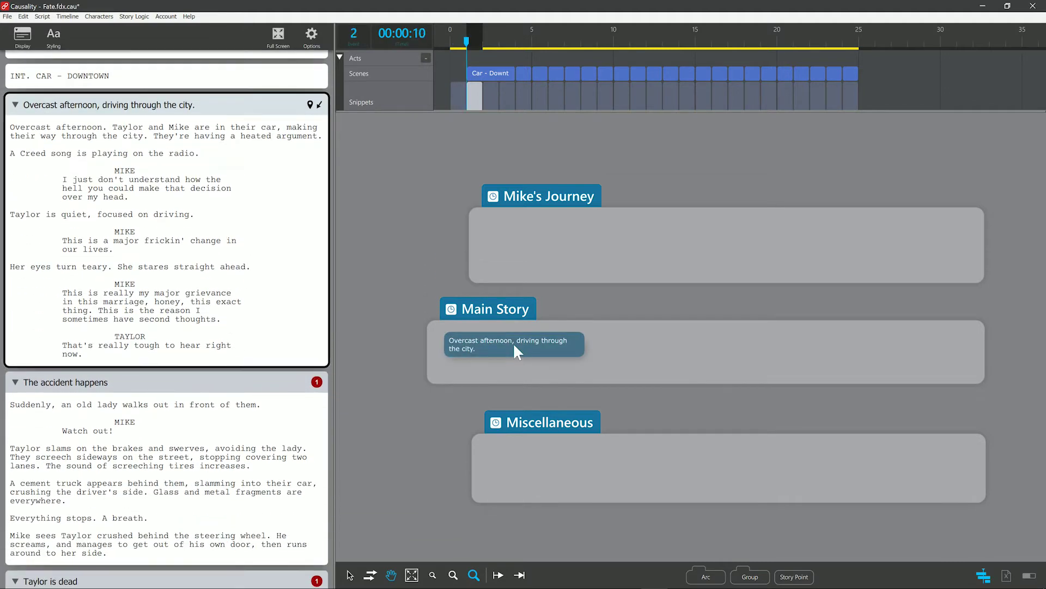
pyautogui.moveTo(522, 384); pyautogui.dragTo(522, 402)
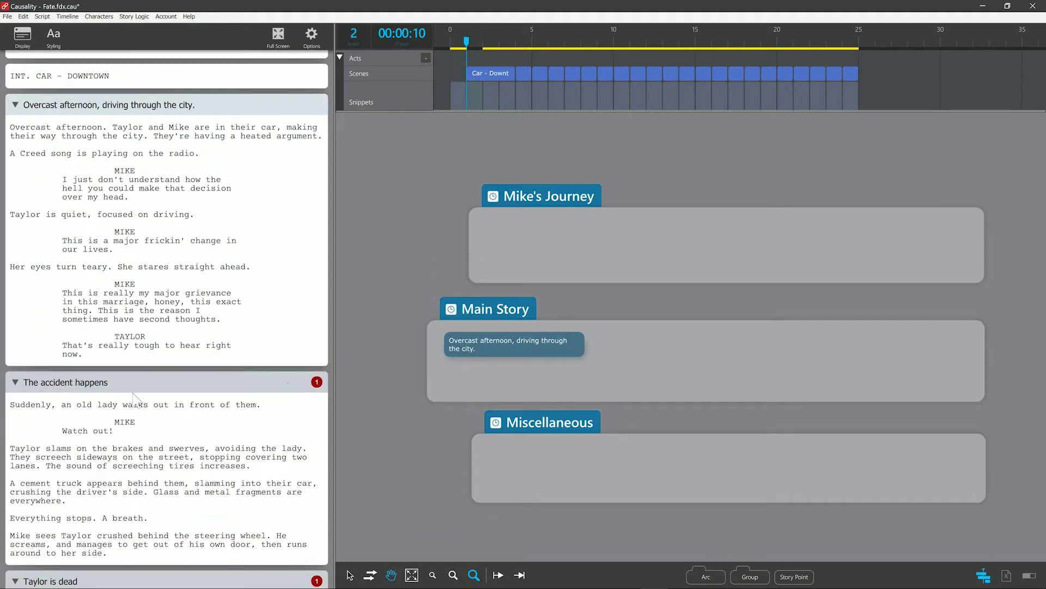
pyautogui.moveTo(86, 386); pyautogui.dragTo(511, 380)
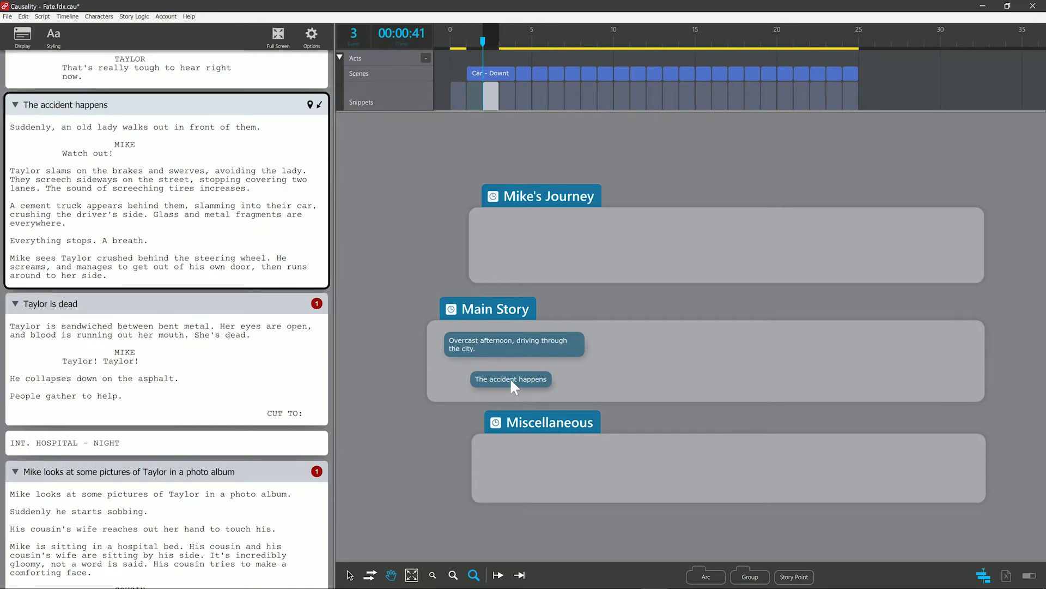
# Make room by lowering Miscellaneous and extending Main Story downward, and place "Taylor is dead" below "The accident happens"
pyautogui.moveTo(508, 422); pyautogui.dragTo(513, 454)
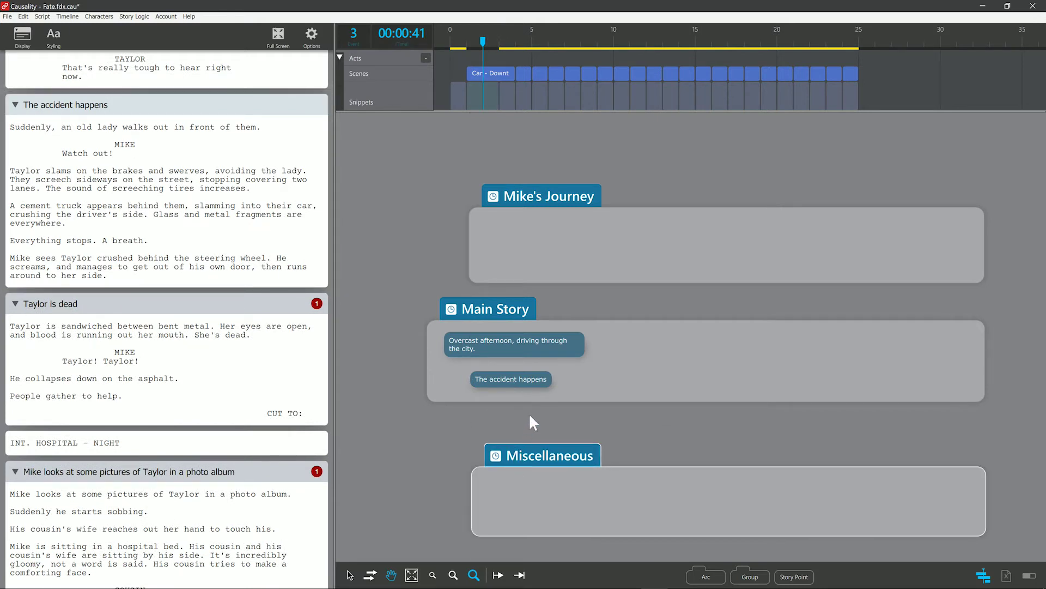
pyautogui.moveTo(534, 403); pyautogui.dragTo(534, 433)
pyautogui.moveTo(81, 310); pyautogui.dragTo(515, 424)
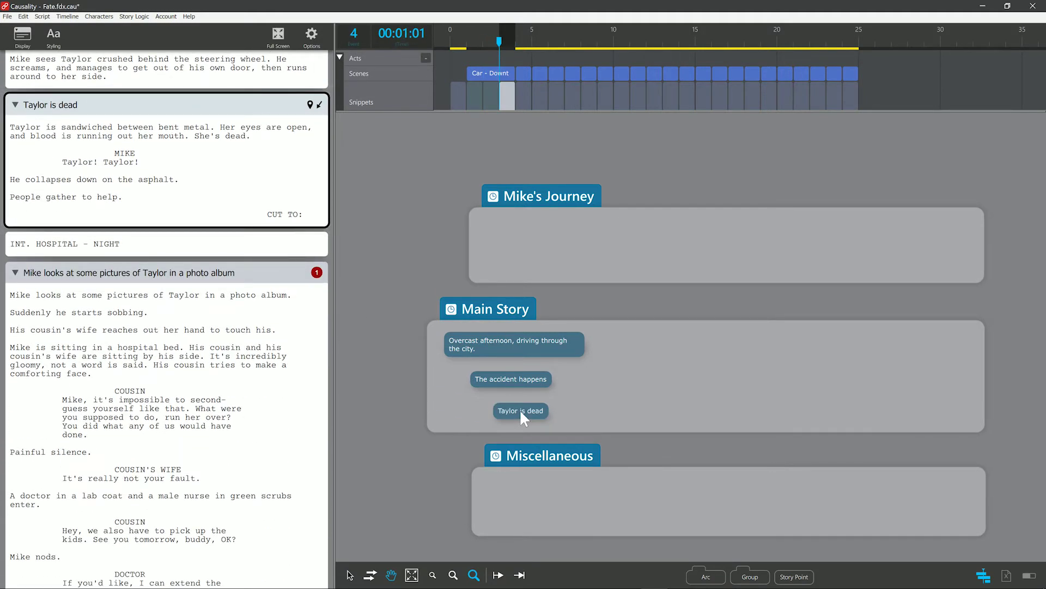
# Place "Mike looks at some pictures of Taylor in a photo album" in Mike's Journey and "Suddenly, there's a flash of light, and they're there" in Main Story
pyautogui.moveTo(97, 281); pyautogui.dragTo(509, 253)
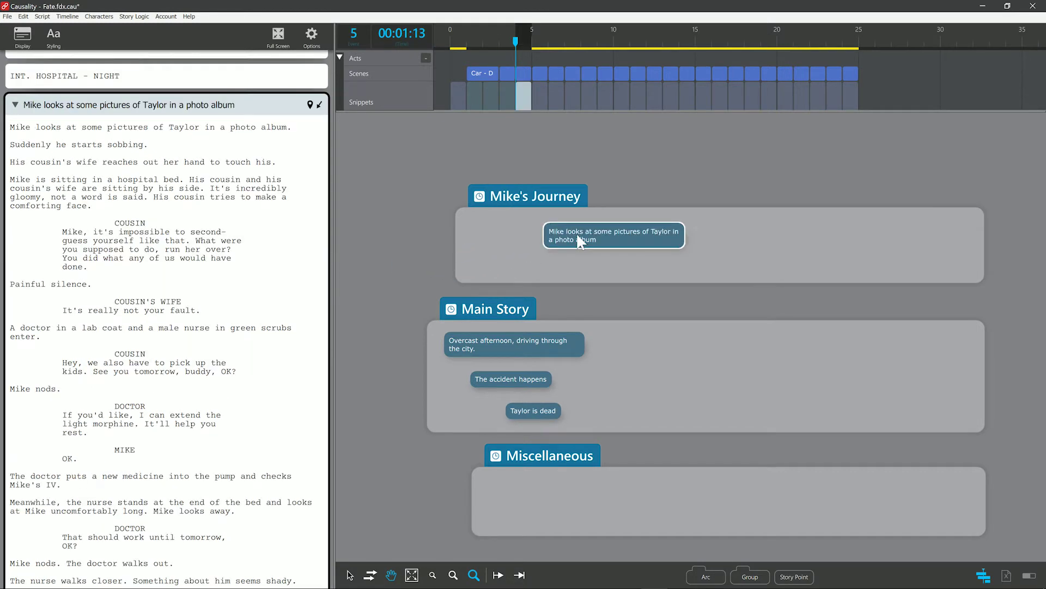
pyautogui.scroll(-20, 147, 334)
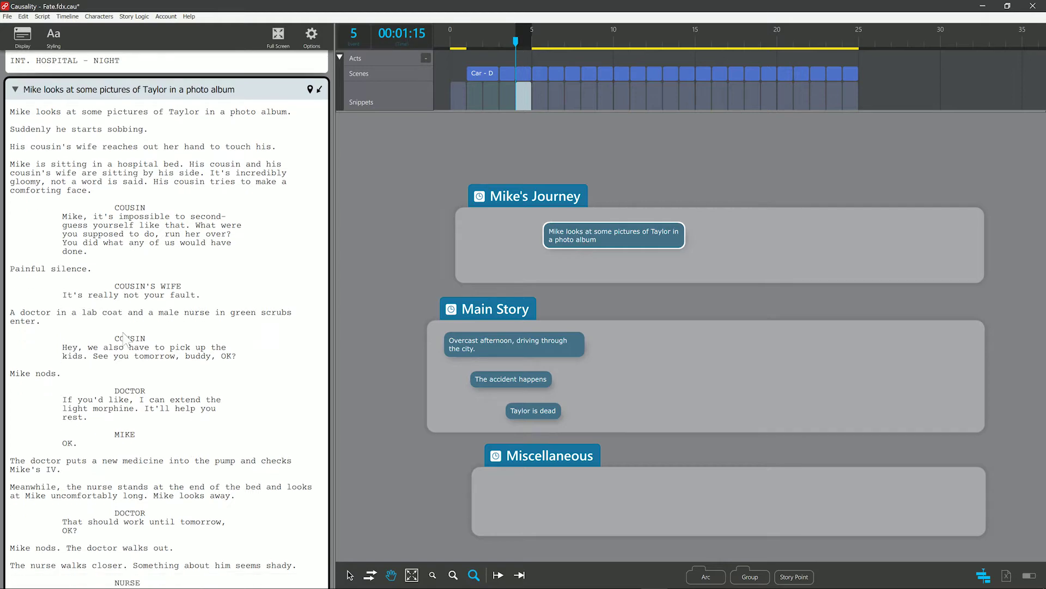
pyautogui.scroll(-10, 147, 334)
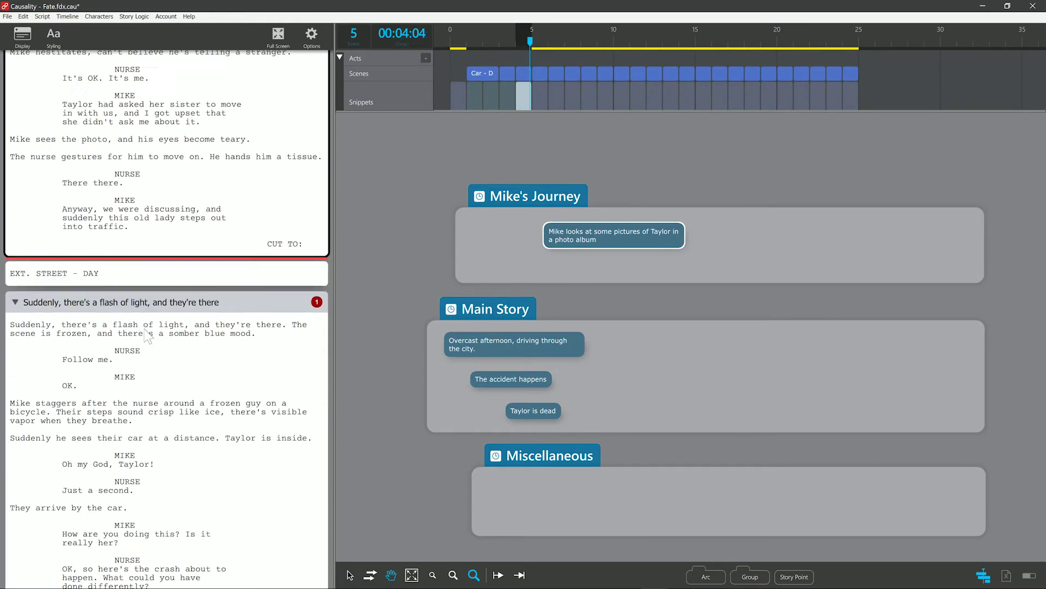
pyautogui.moveTo(140, 275); pyautogui.dragTo(634, 338)
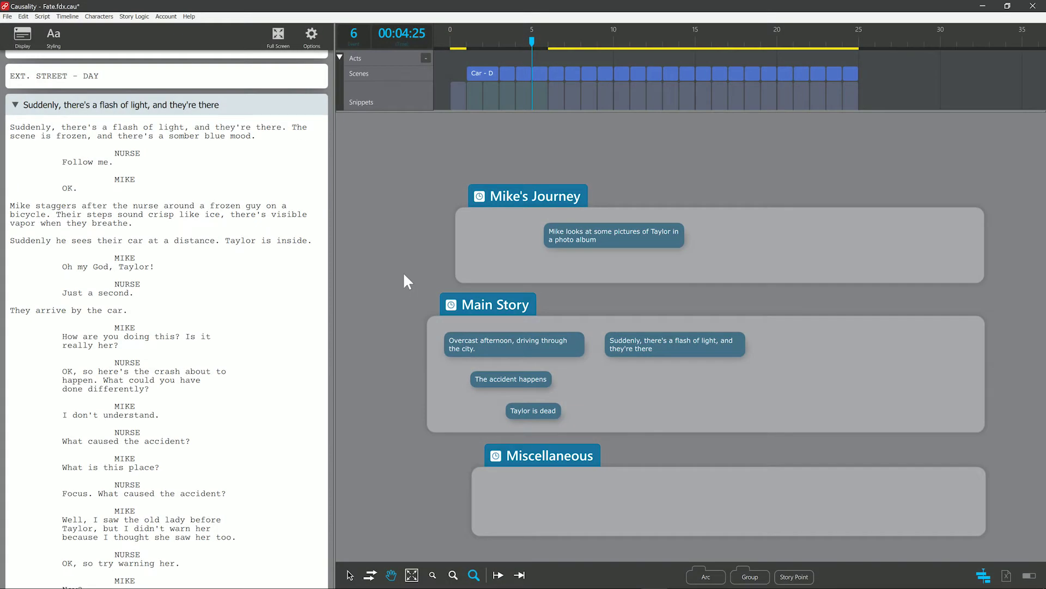
# Import the Final Draft screenplay Fate.fdx with auto-creation of preliminary Story Logic enabled
pyautogui.click(8, 16)
pyautogui.moveTo(54, 61)
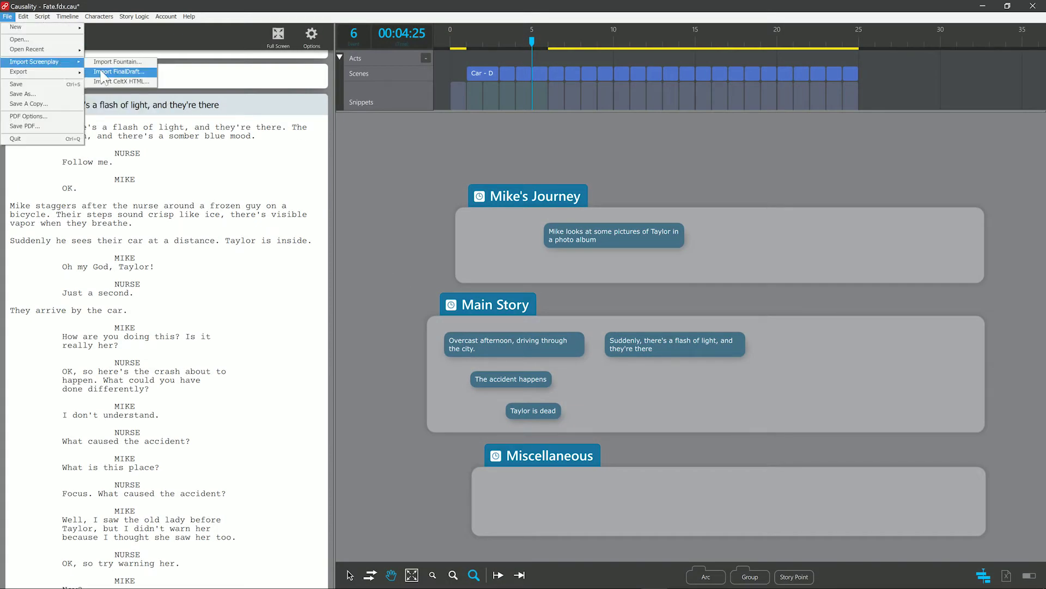
pyautogui.click(119, 72)
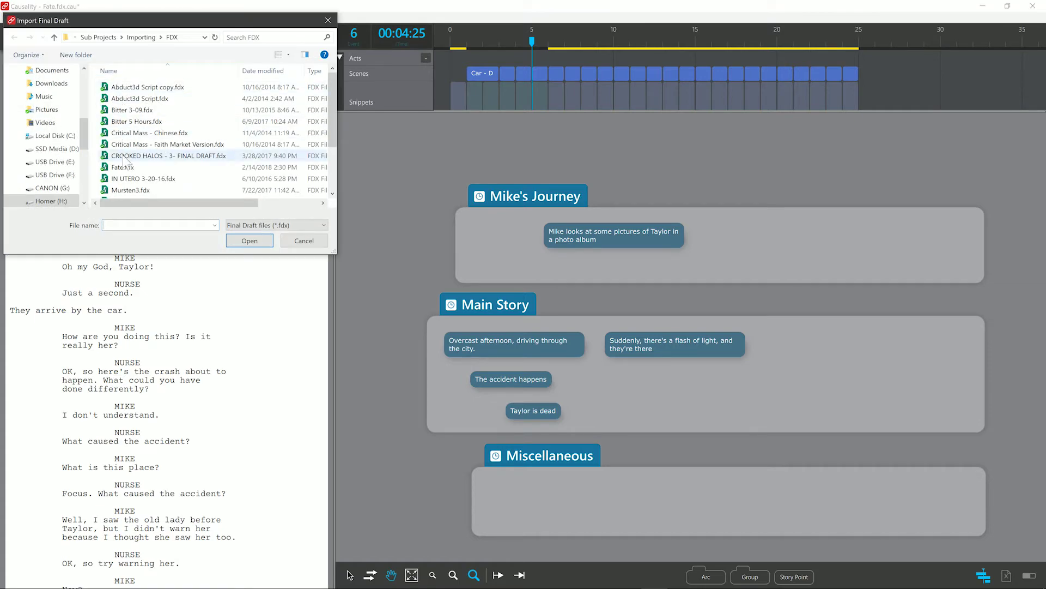
pyautogui.click(123, 168)
pyautogui.click(249, 240)
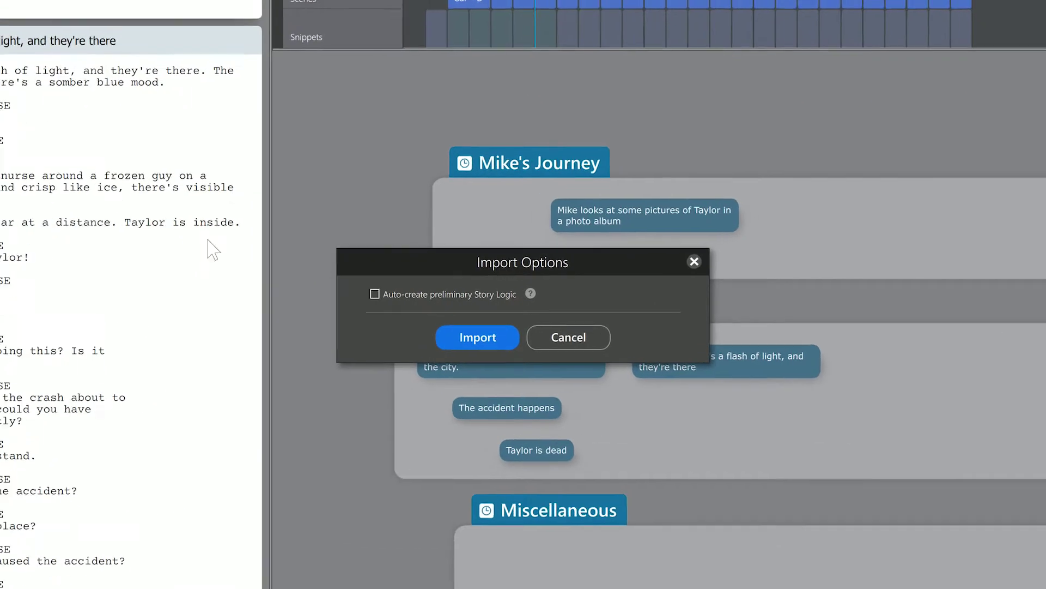
pyautogui.click(374, 294)
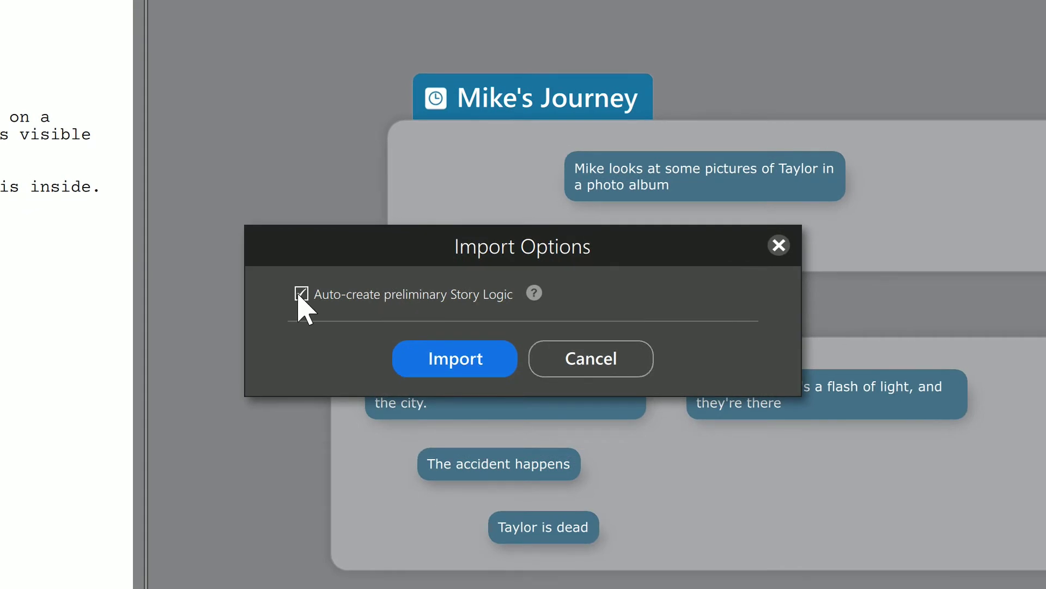
pyautogui.click(497, 366)
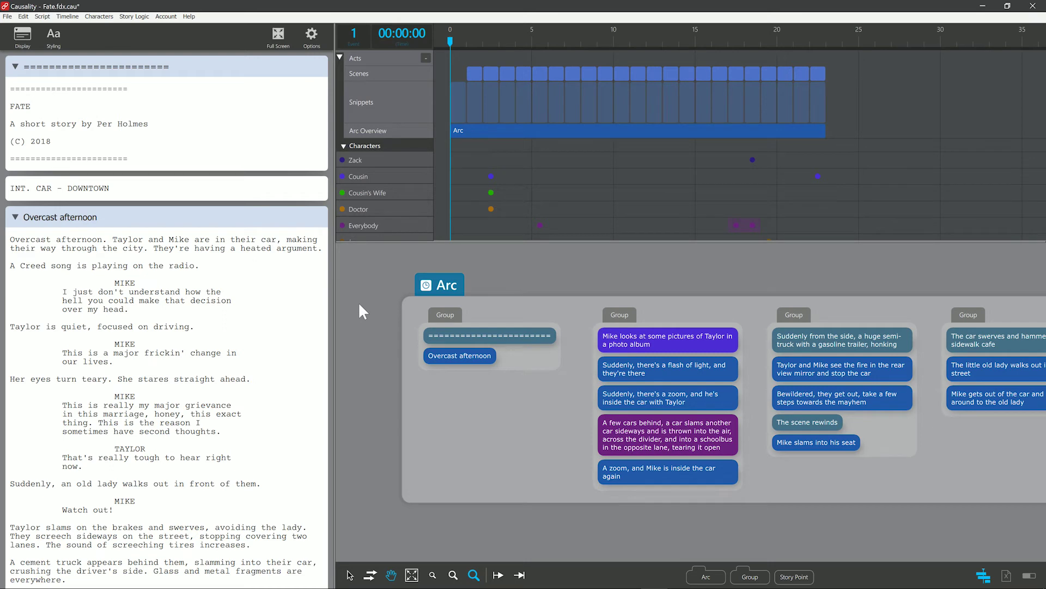
# Shrink the timeline area, lower the generated arc, and add a wide arc named "Mike's Journey" above it
pyautogui.moveTo(429, 239); pyautogui.dragTo(432, 101)
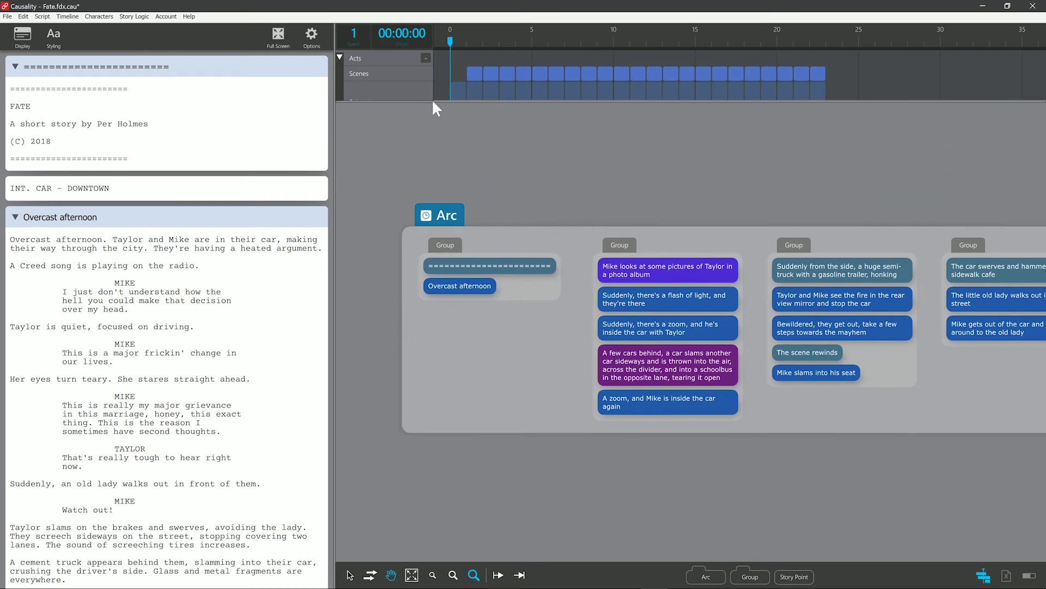
pyautogui.moveTo(439, 225); pyautogui.dragTo(436, 271)
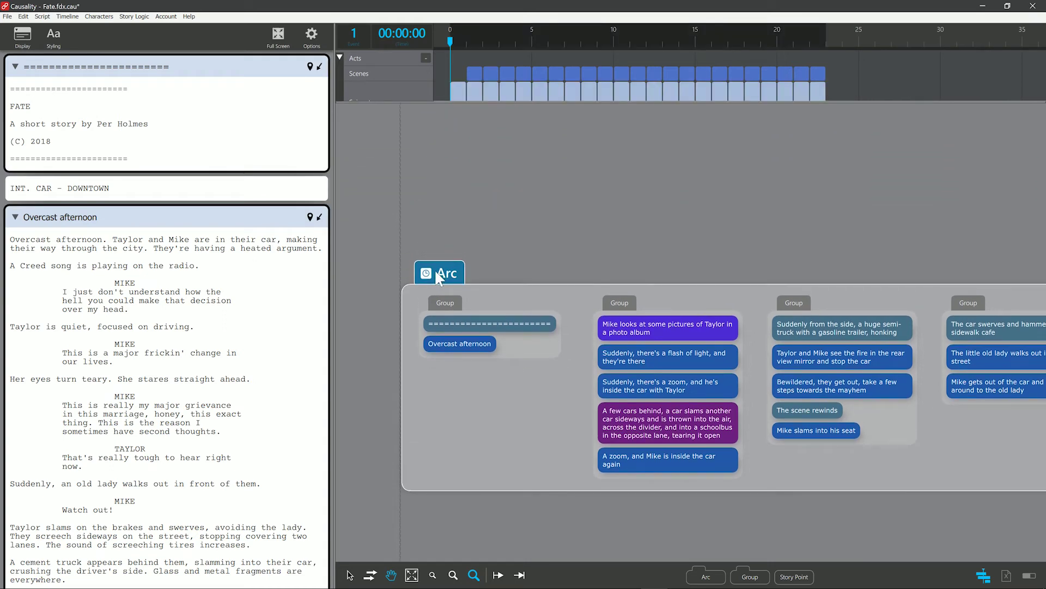
pyautogui.moveTo(706, 577); pyautogui.dragTo(439, 182)
pyautogui.doubleClick(456, 166)
pyautogui.write("Mike's Journey")
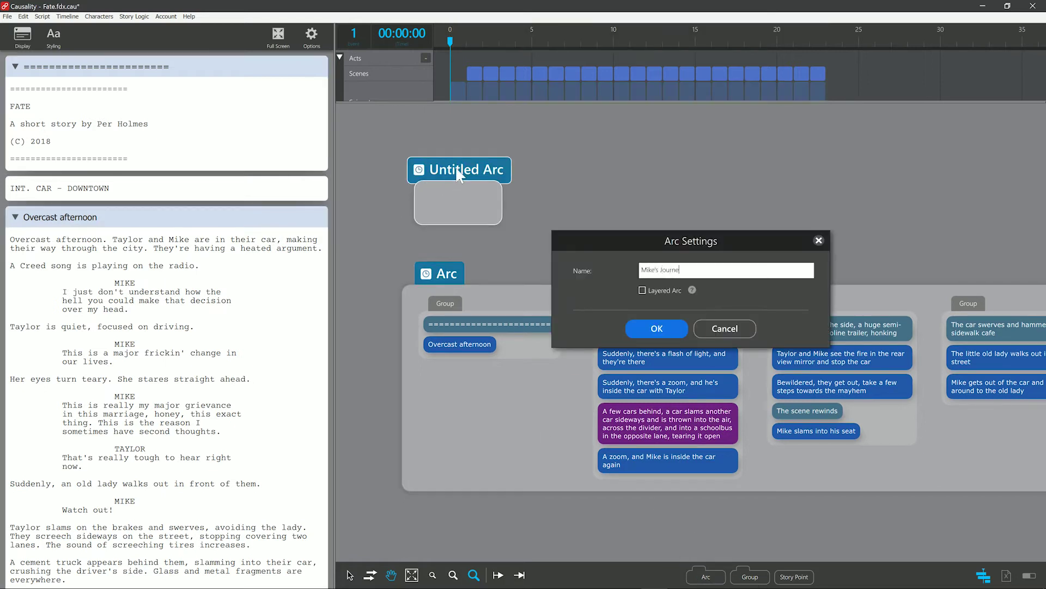
pyautogui.press('Return')
pyautogui.moveTo(495, 221); pyautogui.dragTo(1024, 245)
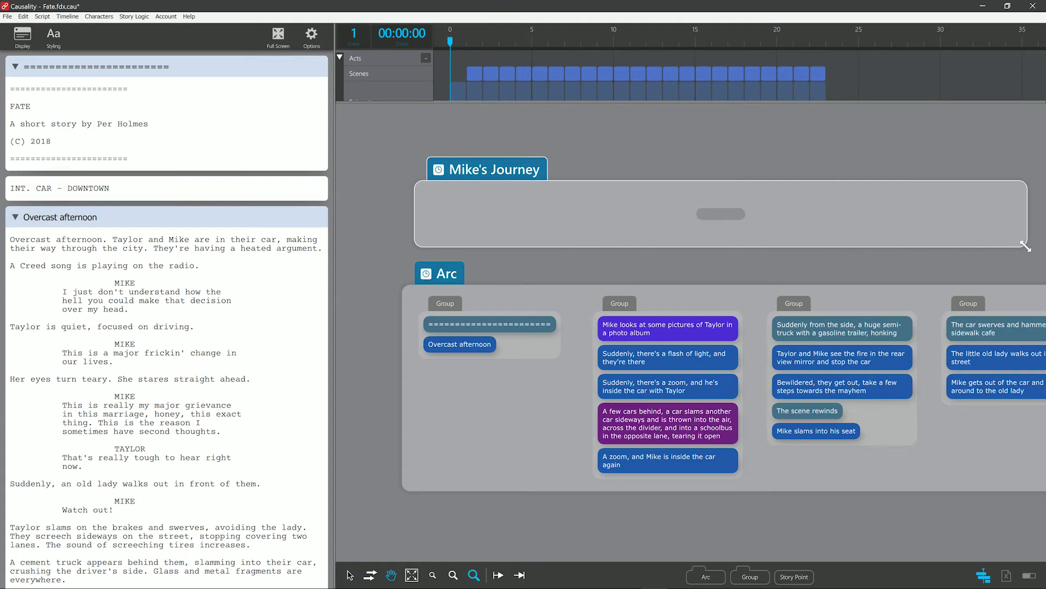
# Move the "Mike looks at some pictures of Taylor in a photo album" snippet out of its group into Mike's Journey
pyautogui.click(626, 322)
pyautogui.moveTo(627, 322); pyautogui.dragTo(609, 214)
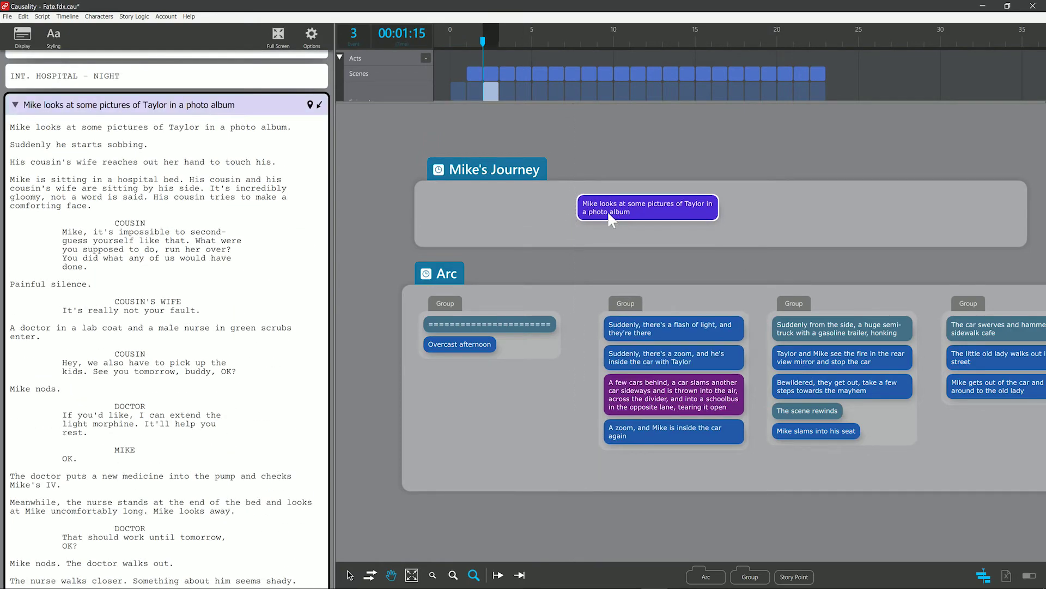
pyautogui.click(603, 263)
# Add a wide arc named Miscellaneous below the generated arc
pyautogui.scroll(-3, 626, 360)
pyautogui.moveTo(648, 459); pyautogui.dragTo(668, 443)
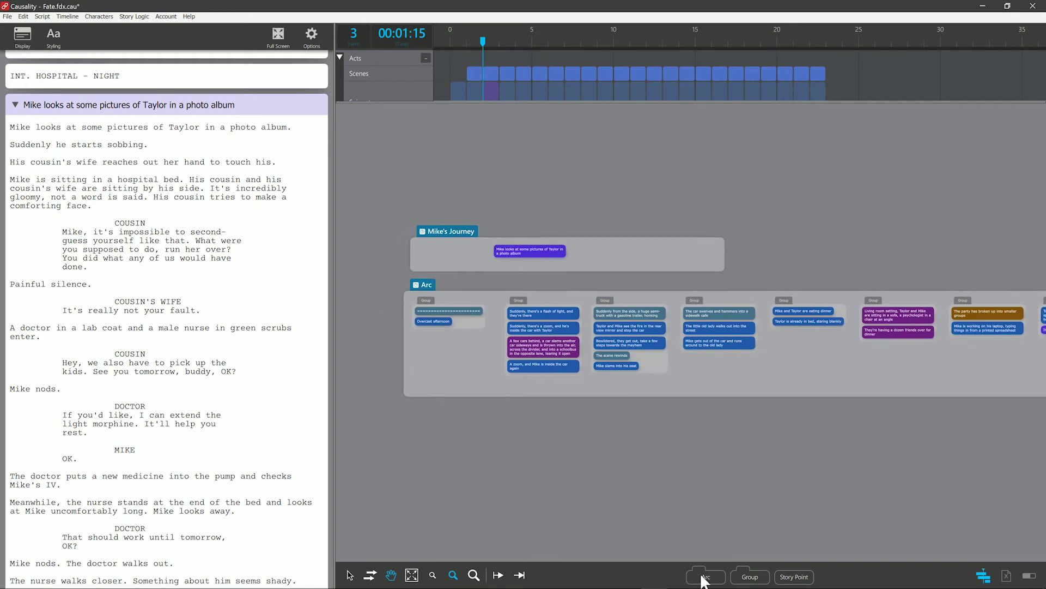
pyautogui.moveTo(434, 433); pyautogui.dragTo(451, 420)
pyautogui.write('Miscellaneous')
pyautogui.press('Return')
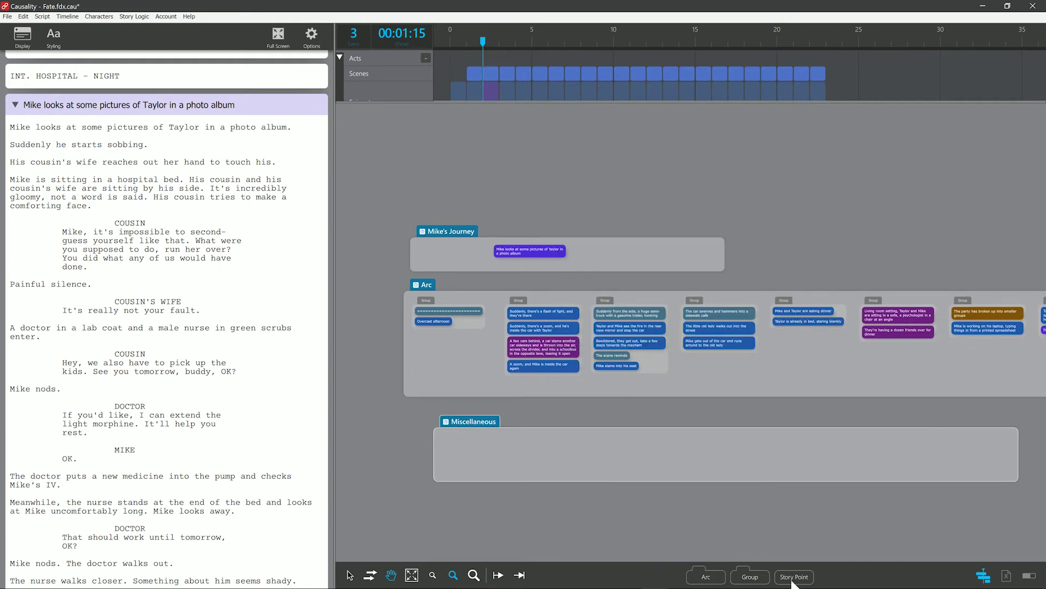
# Add two story points titled "Bla bla" side by side in the Miscellaneous arc
pyautogui.moveTo(793, 579); pyautogui.dragTo(631, 454)
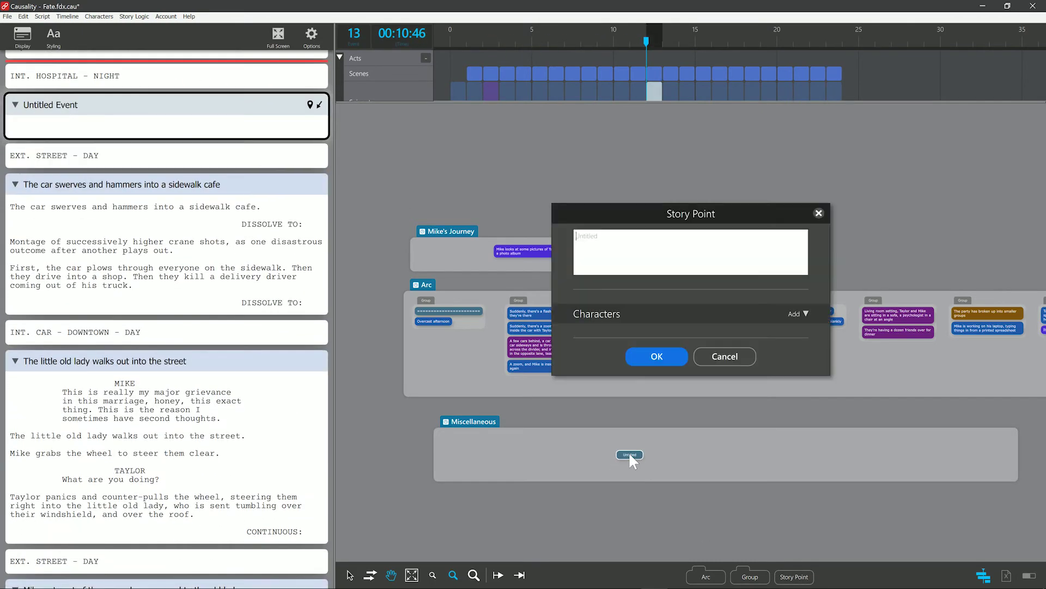
pyautogui.write('Bla bla')
pyautogui.press('Return')
pyautogui.scroll(3, 629, 451)
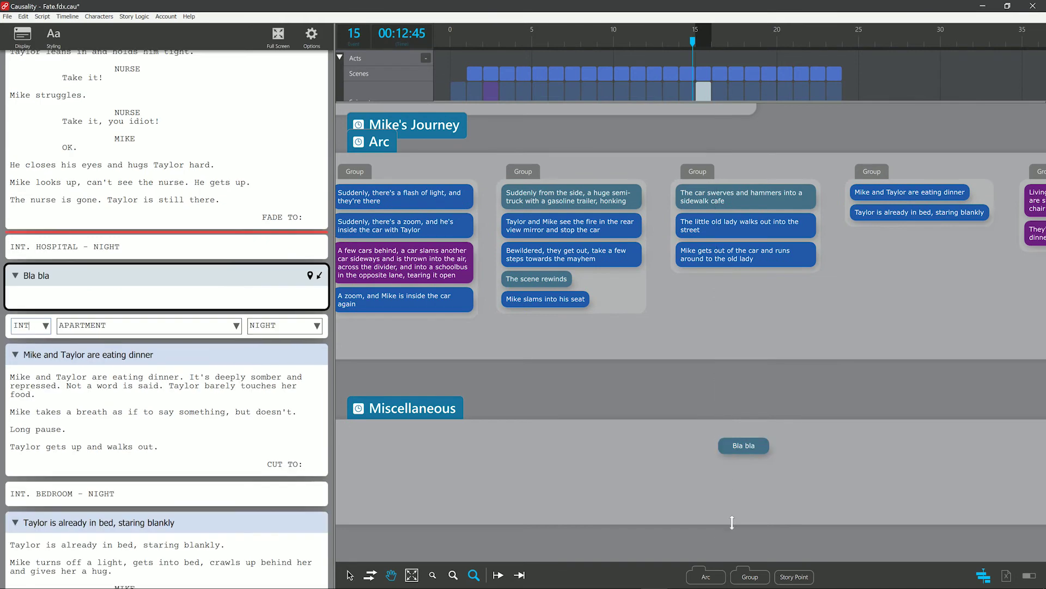
pyautogui.moveTo(794, 577); pyautogui.dragTo(580, 441)
pyautogui.write('Bla bla')
pyautogui.press('Return')
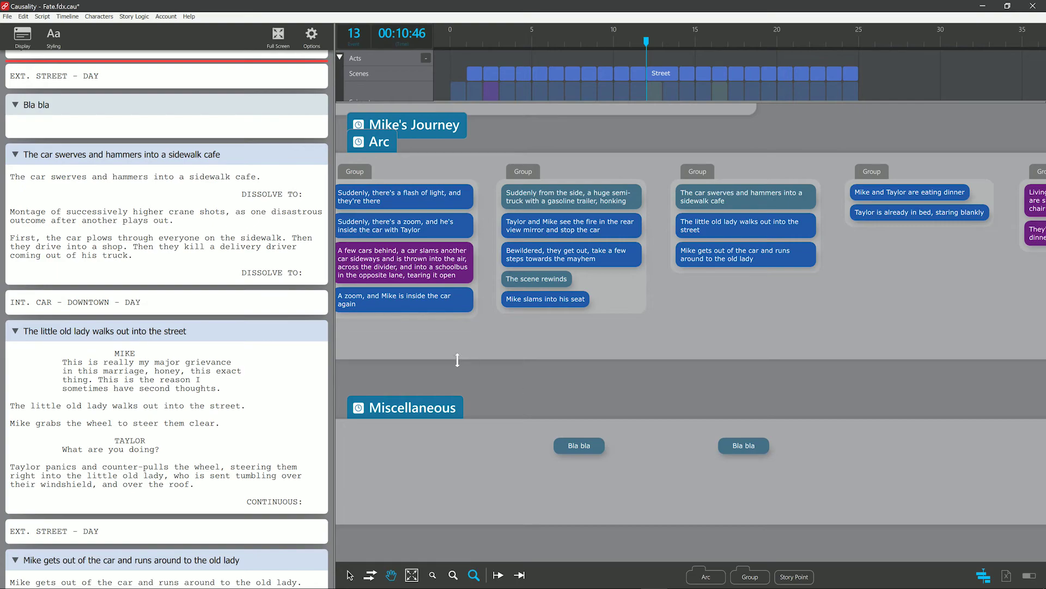
# Split the photo album snippet after "Mike nods. The doctor walks out." and title the new snippet "The nurse enters"
pyautogui.moveTo(407, 339); pyautogui.dragTo(699, 408)
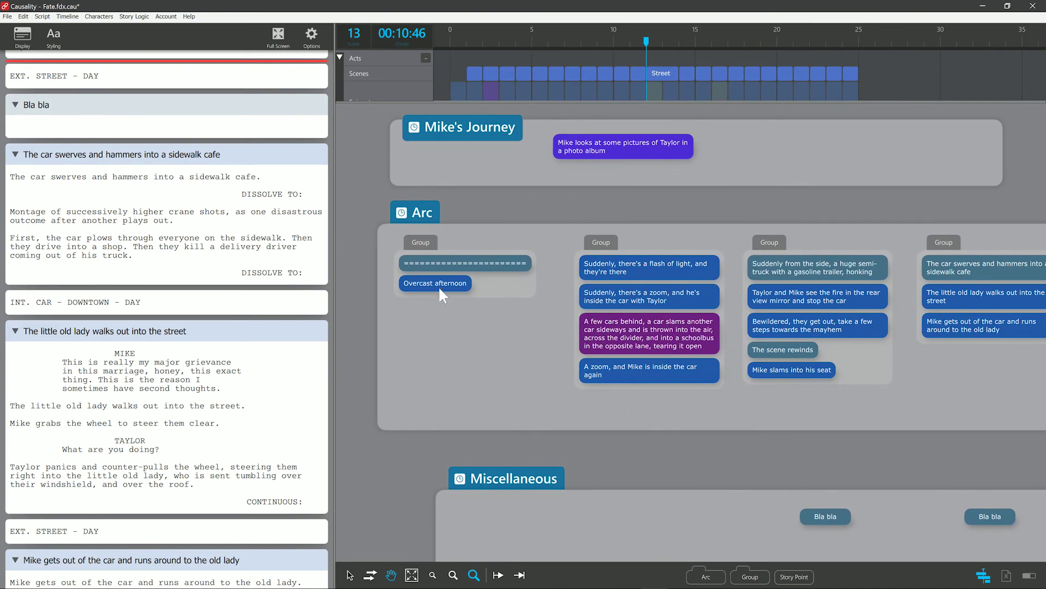
pyautogui.click(437, 284)
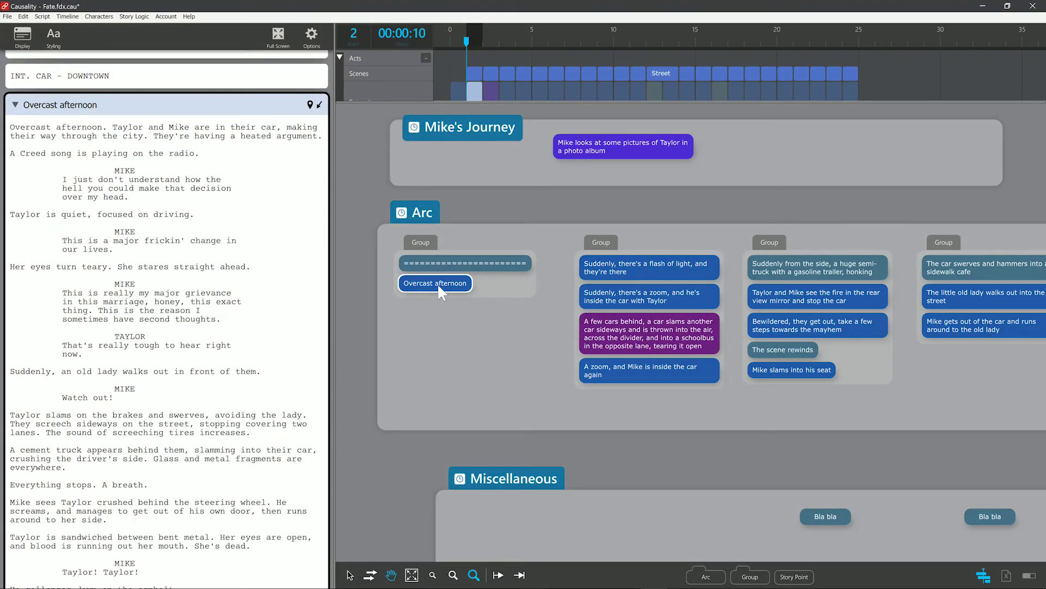
pyautogui.click(613, 152)
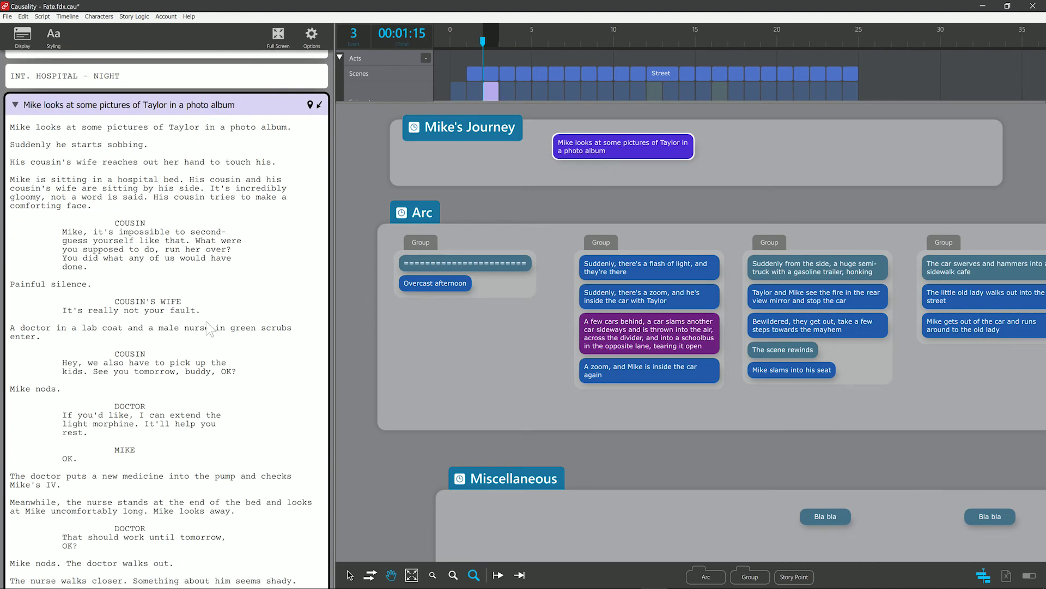
pyautogui.scroll(-7, 214, 312)
pyautogui.click(179, 365)
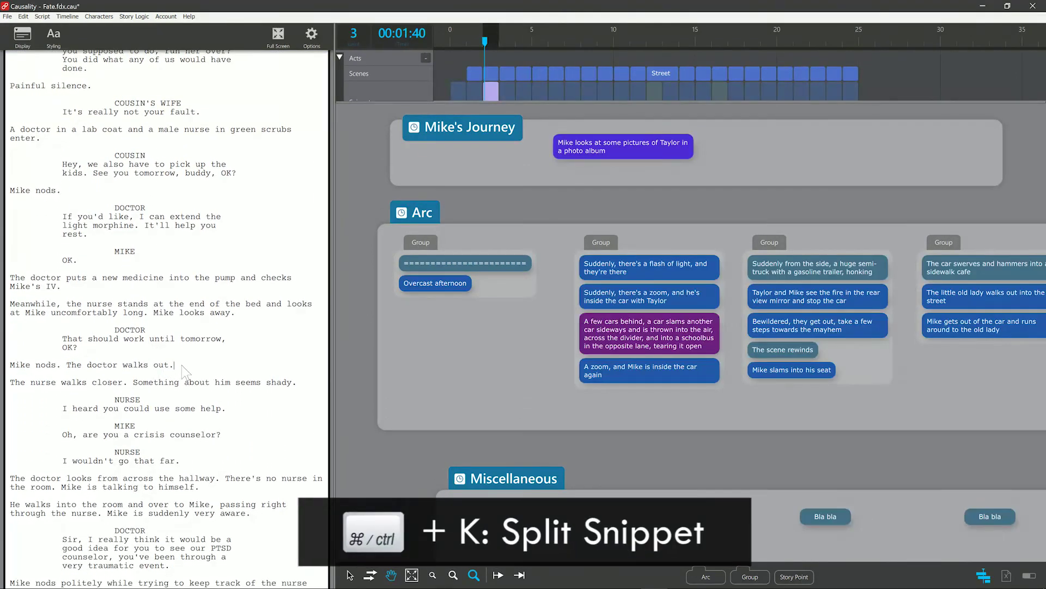
pyautogui.hotkey('ctrl', 'k')
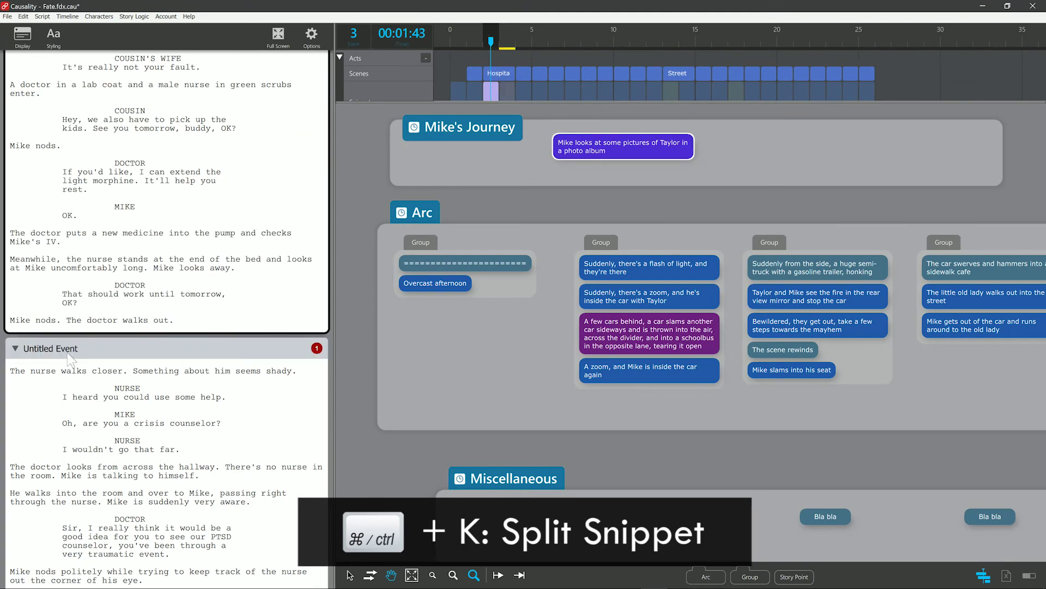
pyautogui.doubleClick(67, 352)
pyautogui.write('The nurse enters')
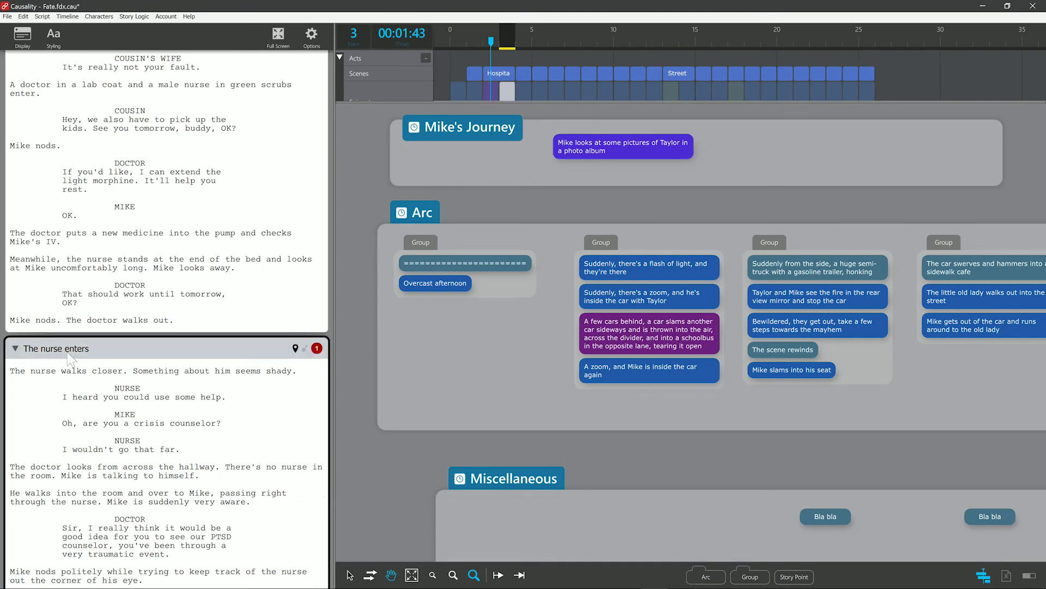
# Place "The nurse enters" below the photo album snippet in Mike's Journey and shift the sidewalk cafe group clear of its neighbouring group
pyautogui.moveTo(69, 354); pyautogui.dragTo(432, 237)
pyautogui.moveTo(592, 175); pyautogui.dragTo(591, 175)
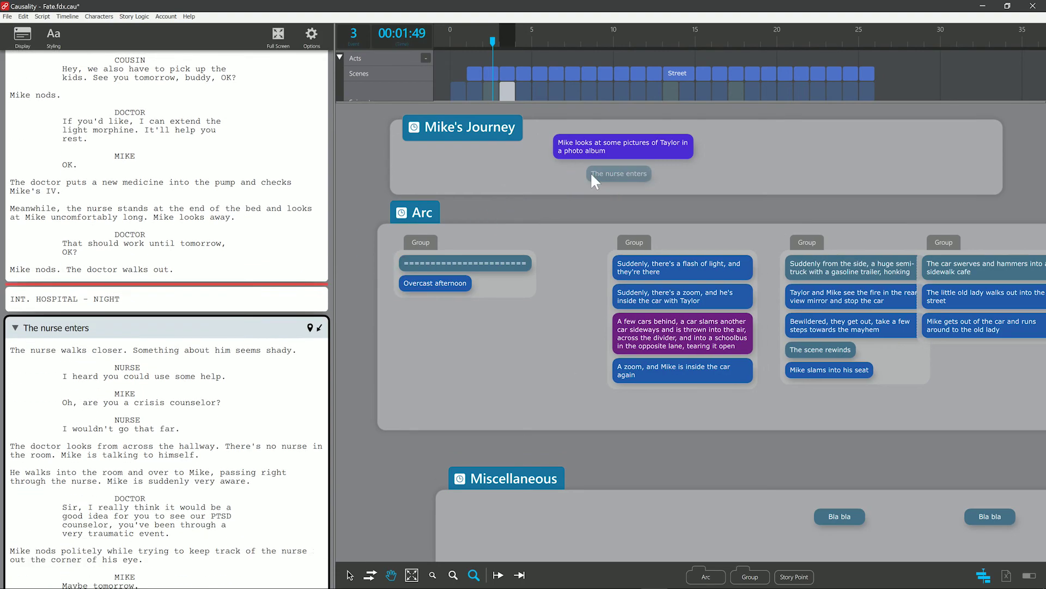
pyautogui.click(949, 240)
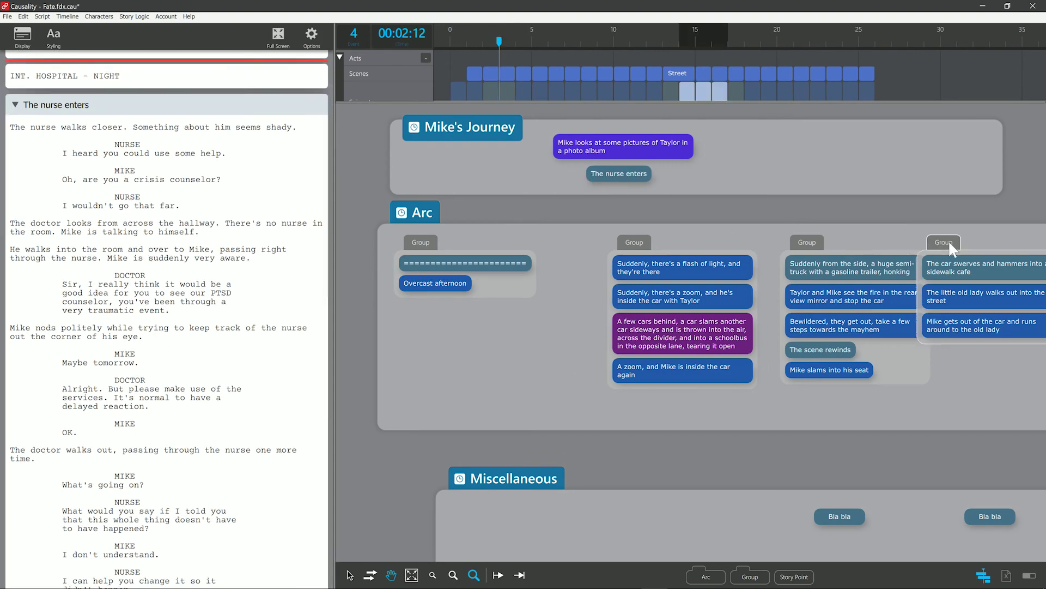
pyautogui.click(616, 174)
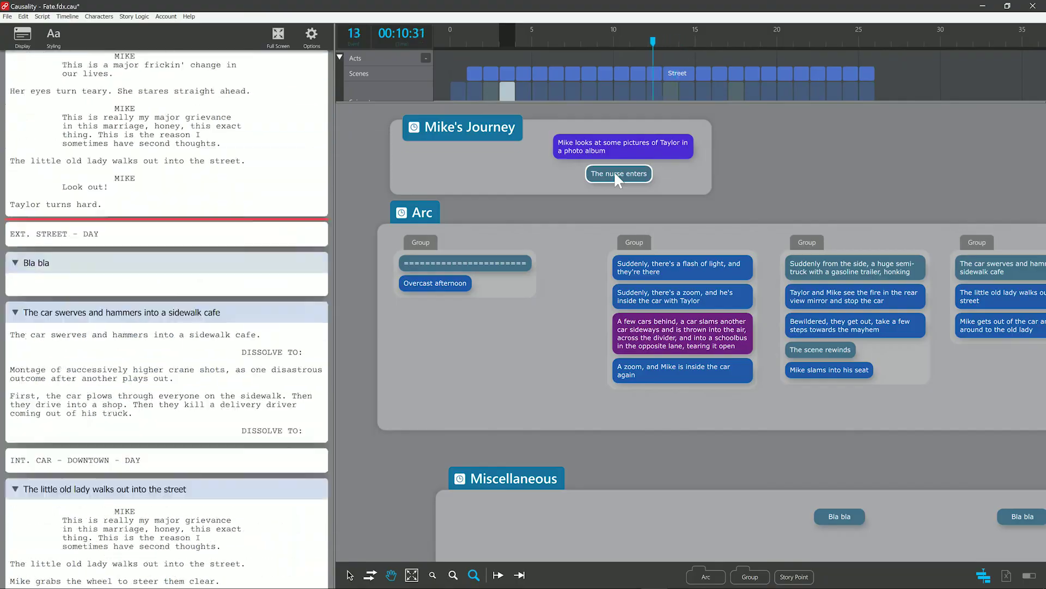